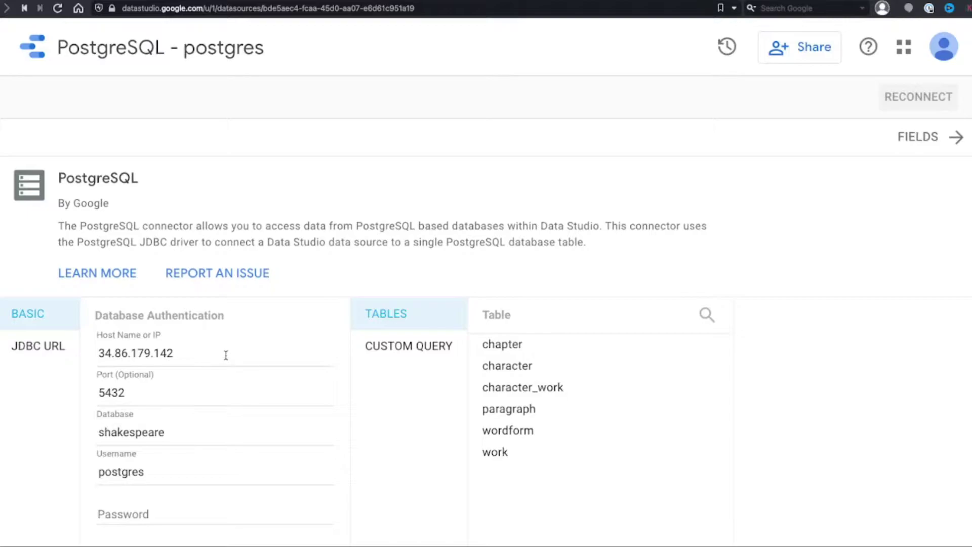
# Select the character table in the shakespeare connector's TABLES list after trying chapter and paragraph.
pyautogui.scroll(-1, 235, 381)
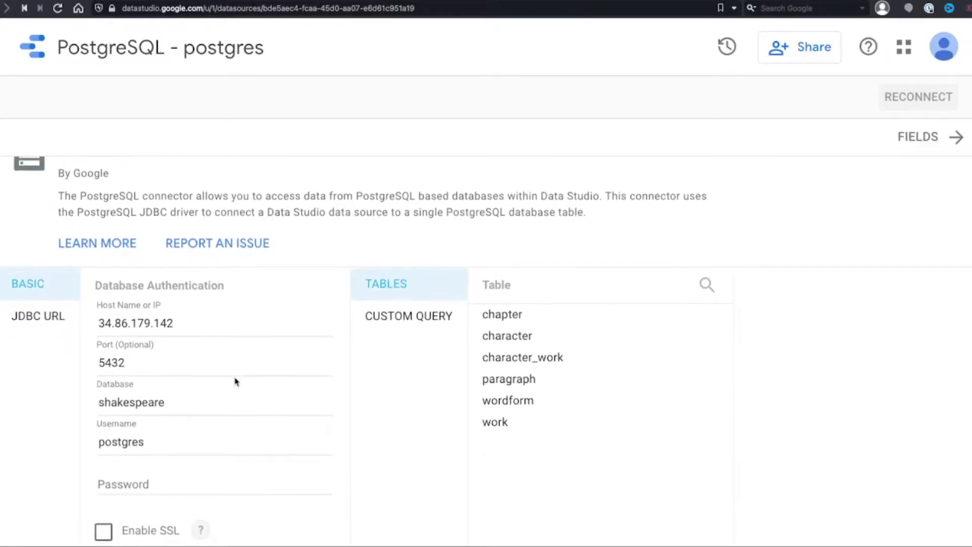
pyautogui.doubleClick(152, 403)
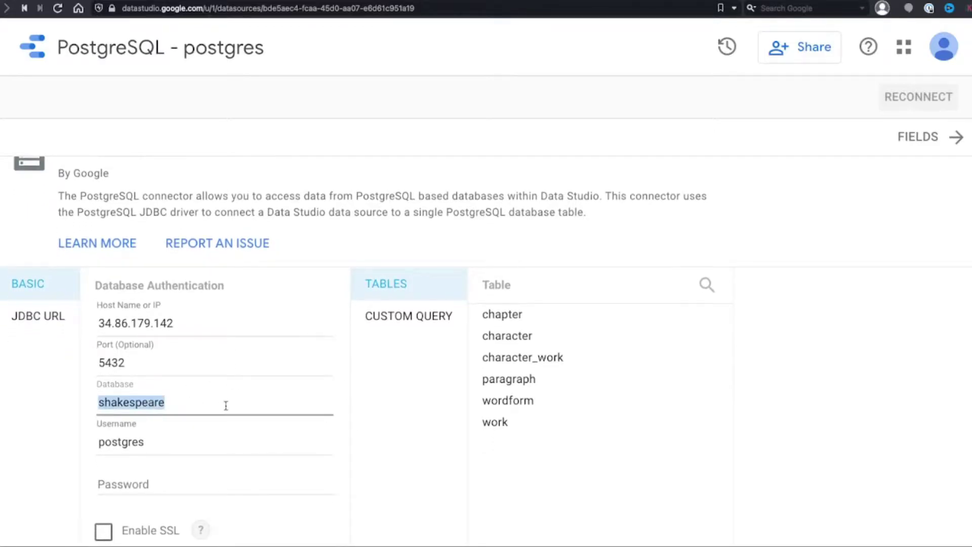
pyautogui.click(372, 397)
pyautogui.scroll(1, 384, 384)
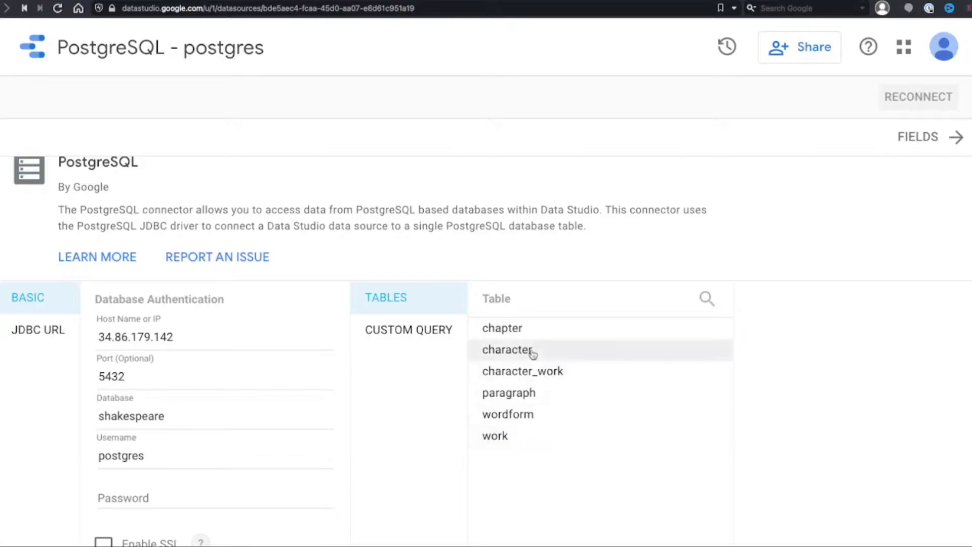
pyautogui.click(540, 334)
pyautogui.click(530, 349)
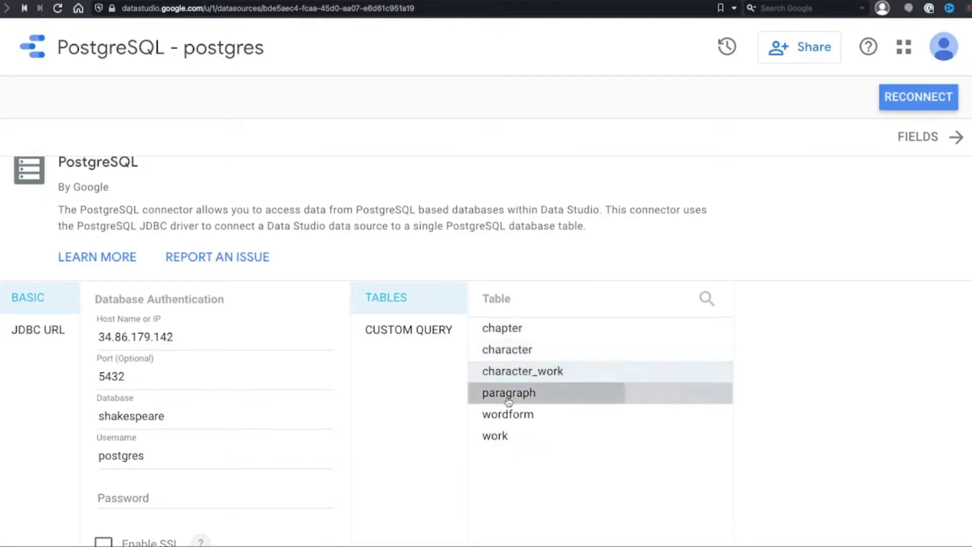
pyautogui.click(534, 392)
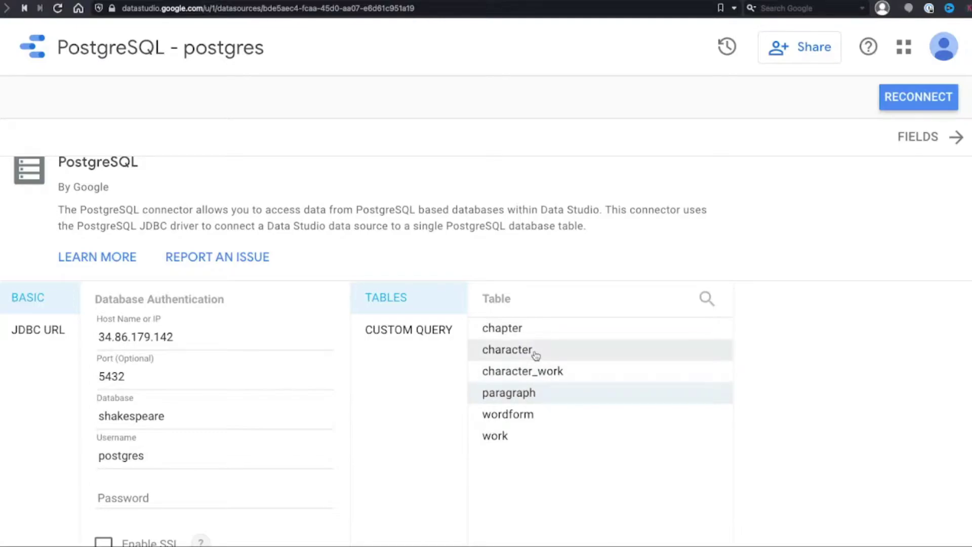
pyautogui.click(535, 353)
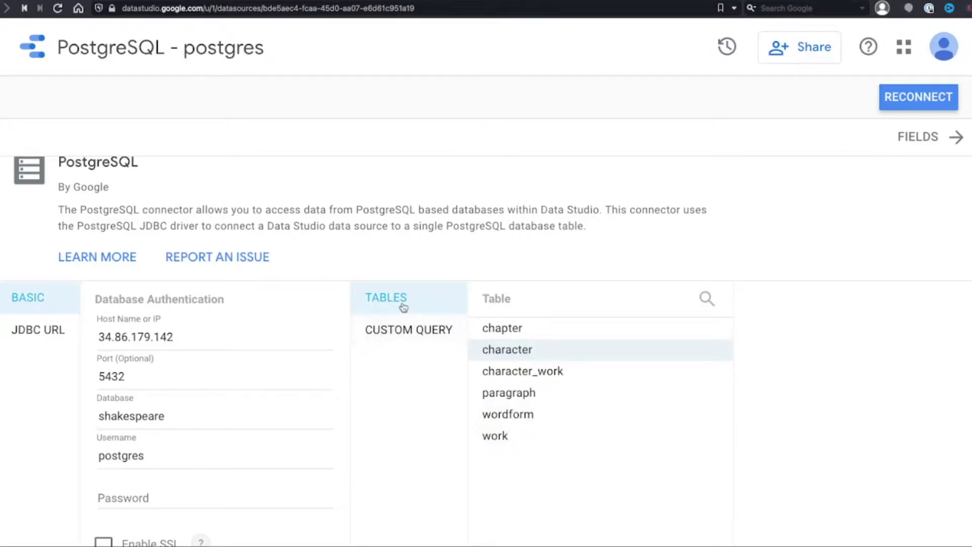
# Switch the data source to a custom query and enter 'select *'.
pyautogui.click(413, 339)
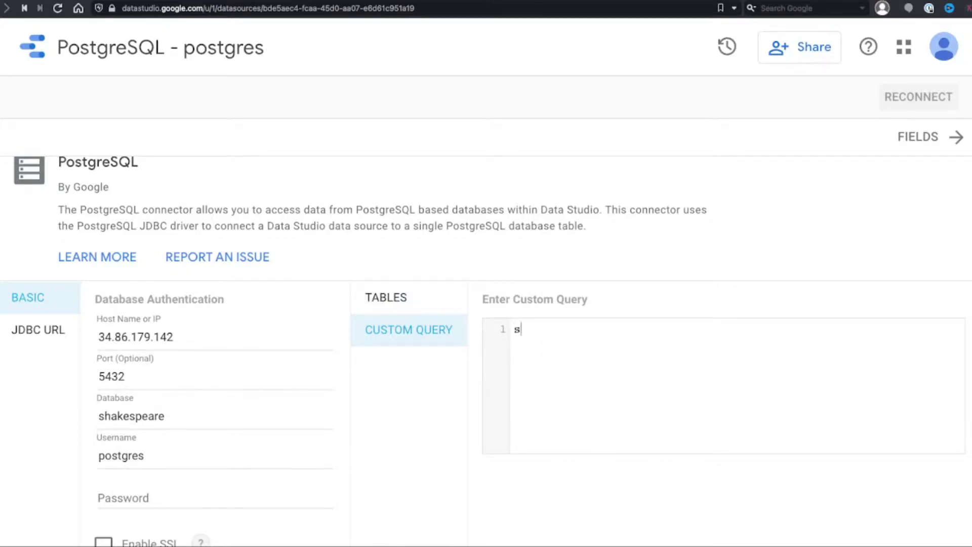
pyautogui.write('select *')
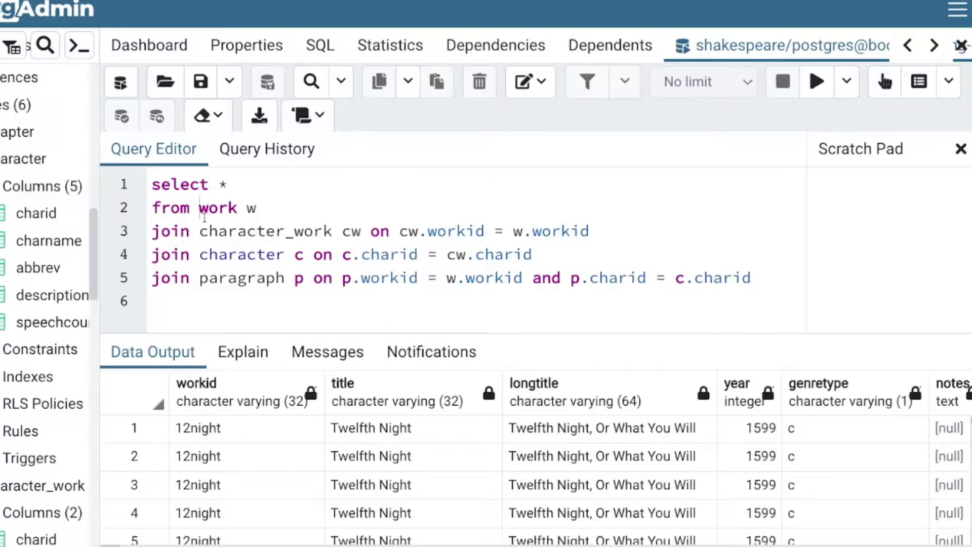
pyautogui.moveTo(200, 209); pyautogui.dragTo(754, 276)
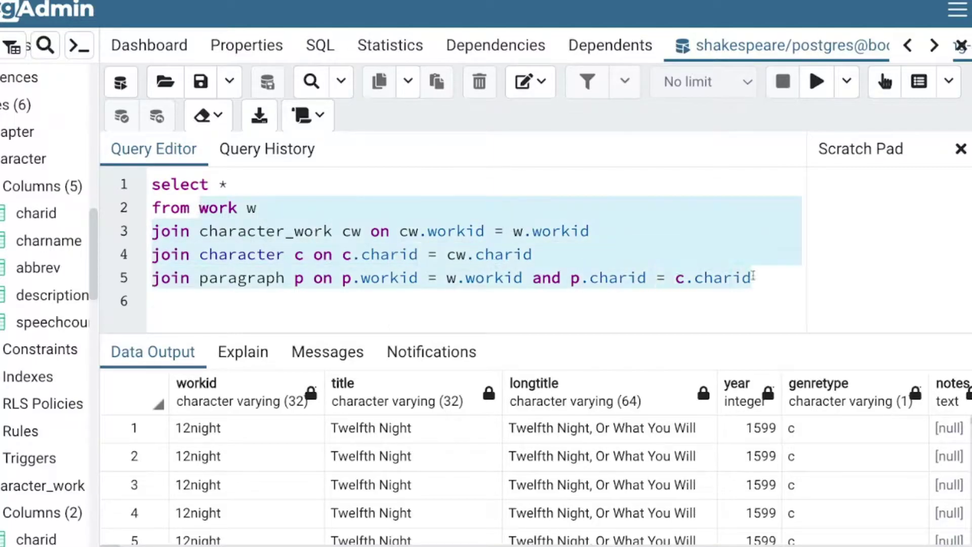
pyautogui.click(427, 274)
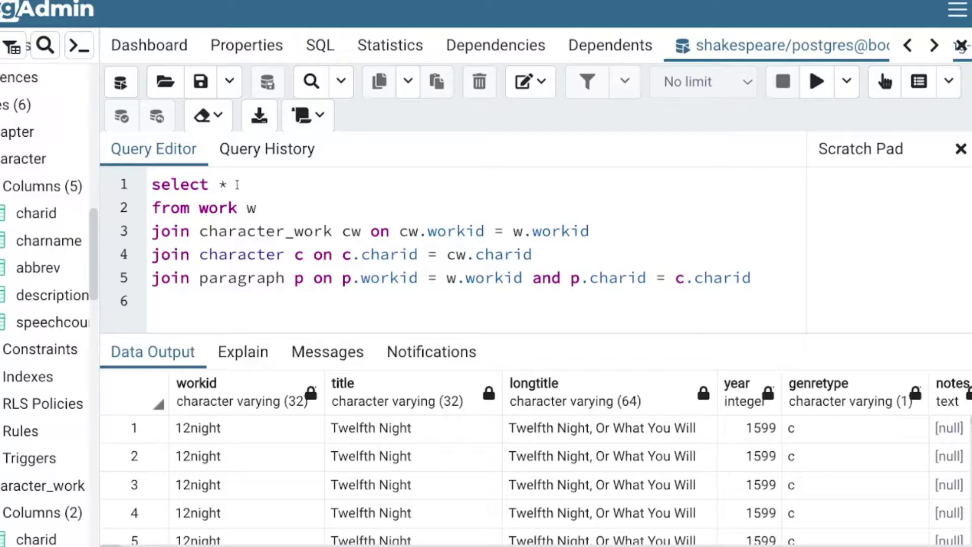
pyautogui.hscroll(3, 480, 442)
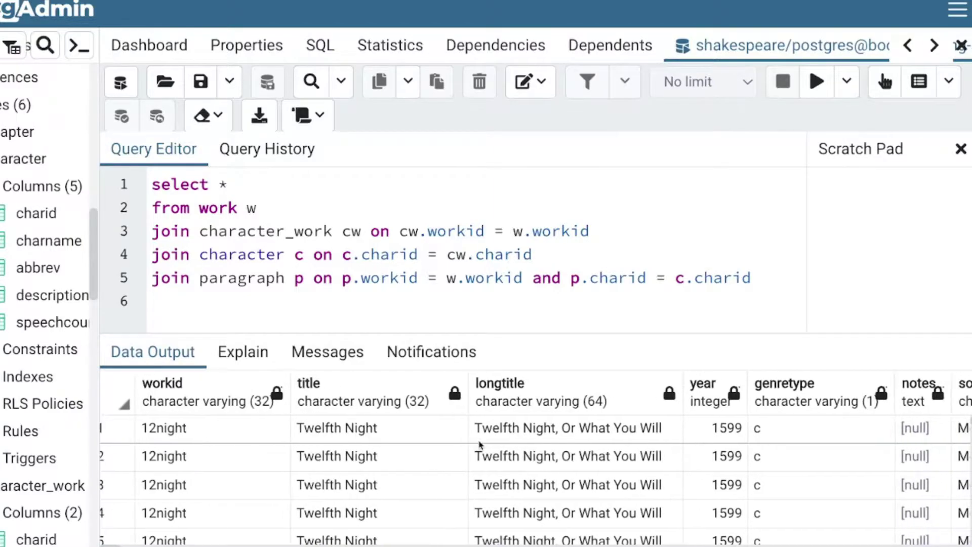
pyautogui.hscroll(5, 470, 435)
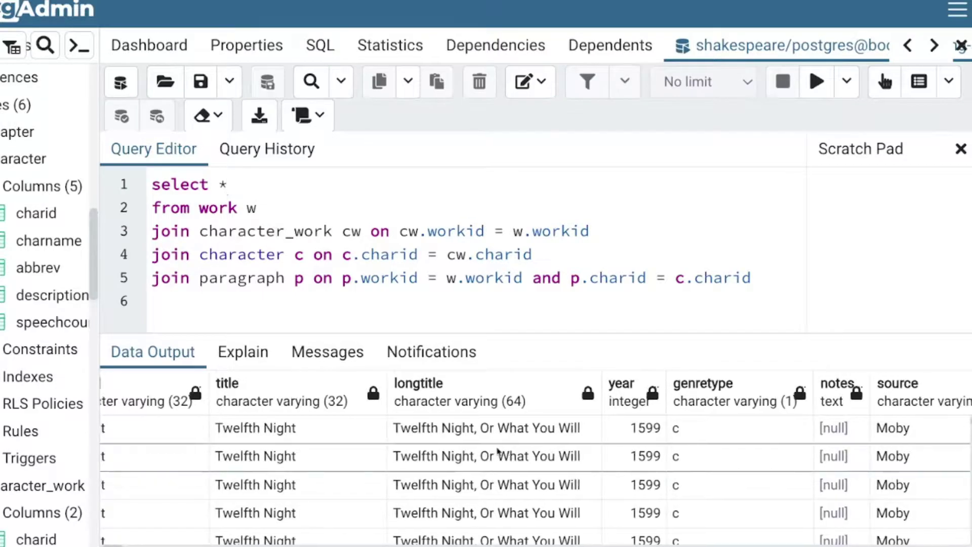
pyautogui.hscroll(15, 496, 435)
pyautogui.hscroll(20, 498, 451)
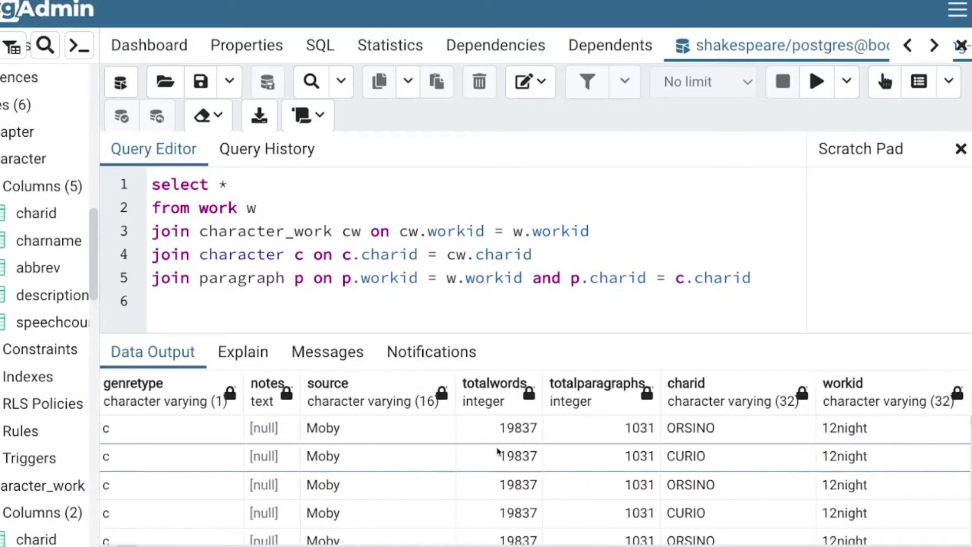
pyautogui.hscroll(10, 499, 451)
pyautogui.hscroll(15, 498, 452)
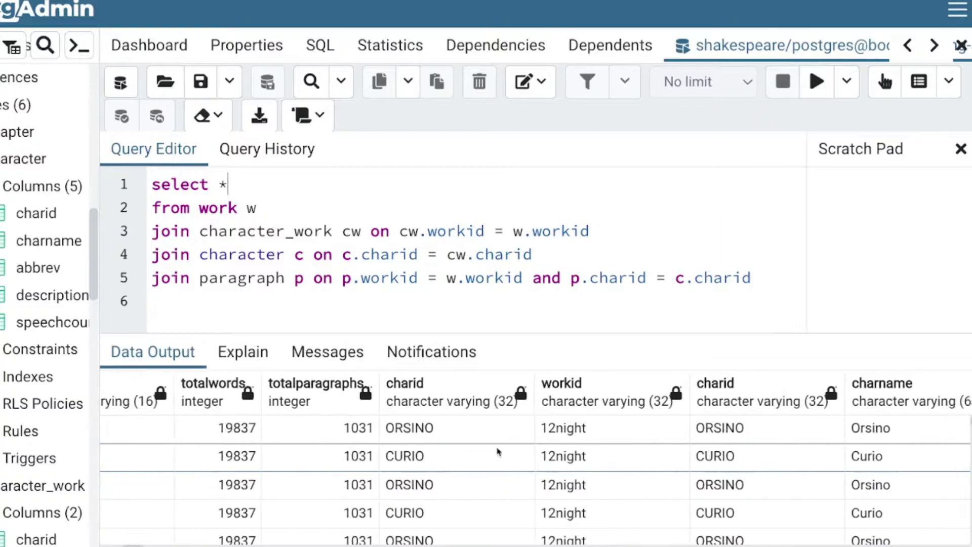
pyautogui.hscroll(5, 498, 452)
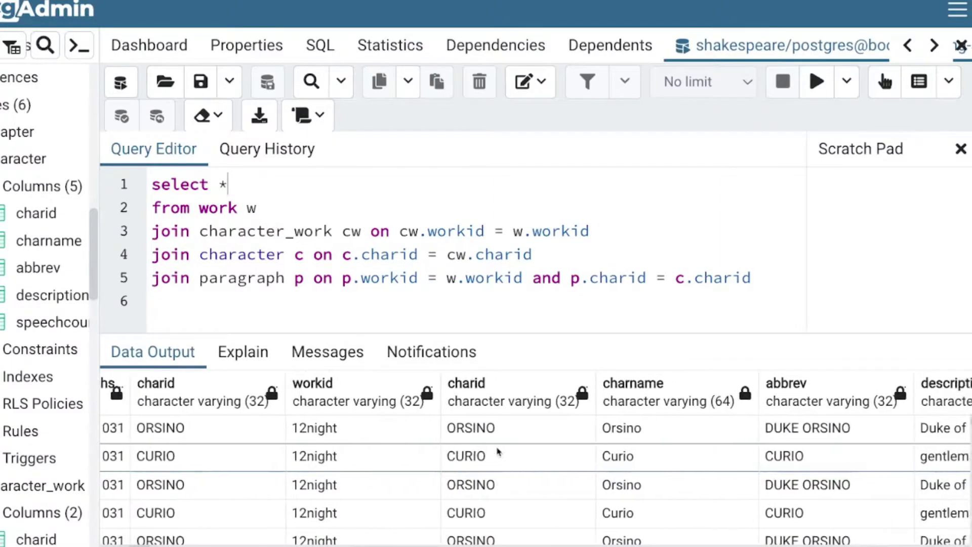
pyautogui.hscroll(-10, 499, 451)
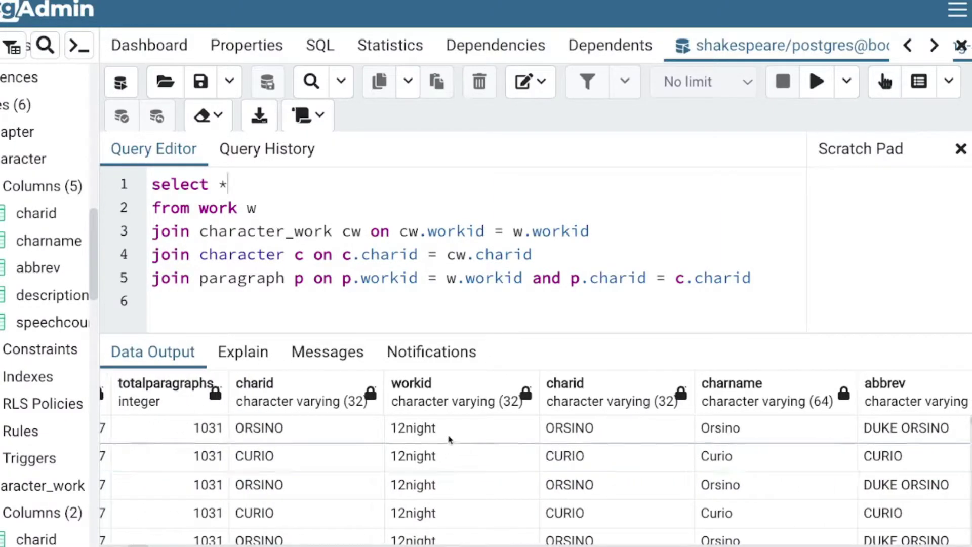
pyautogui.hscroll(-10, 448, 448)
pyautogui.hscroll(-5, 432, 445)
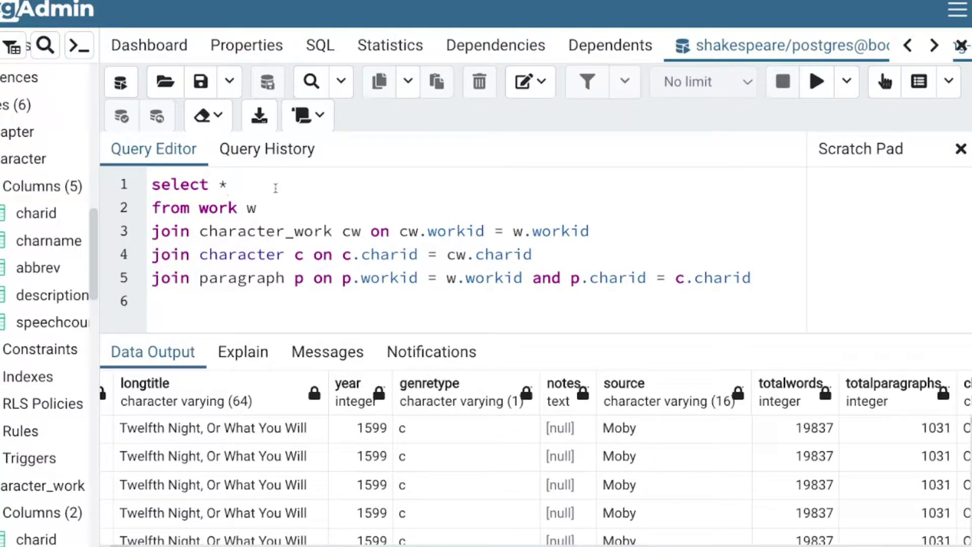
# Type 'orki' into the pgAdmin query and scroll through the Data Output rows.
pyautogui.write('orkid,')
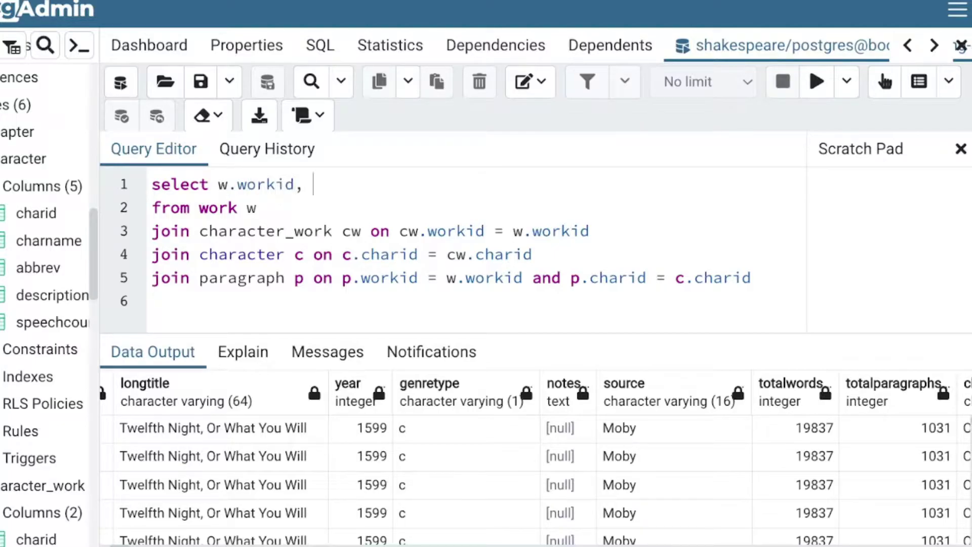
pyautogui.scroll(-10, 49, 309)
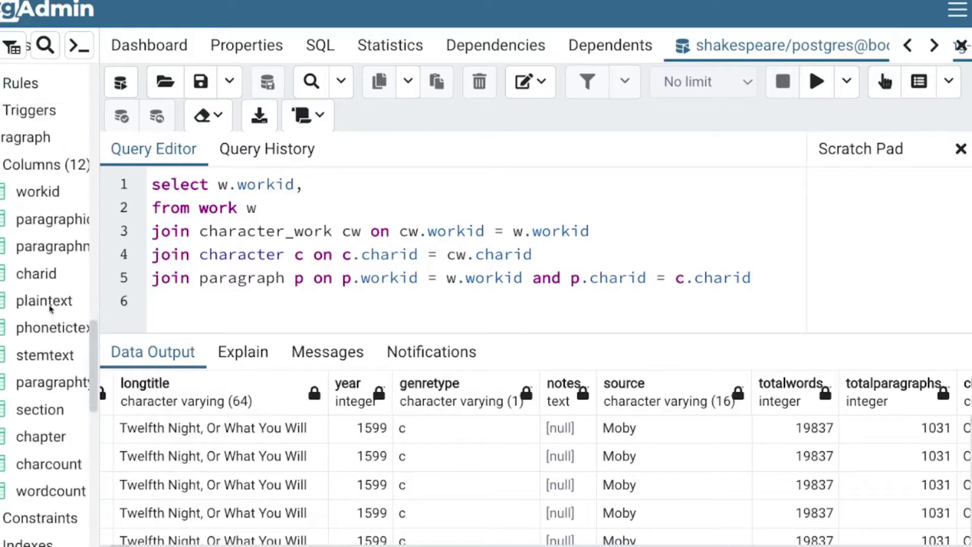
pyautogui.scroll(1, 49, 309)
pyautogui.scroll(-5, 50, 309)
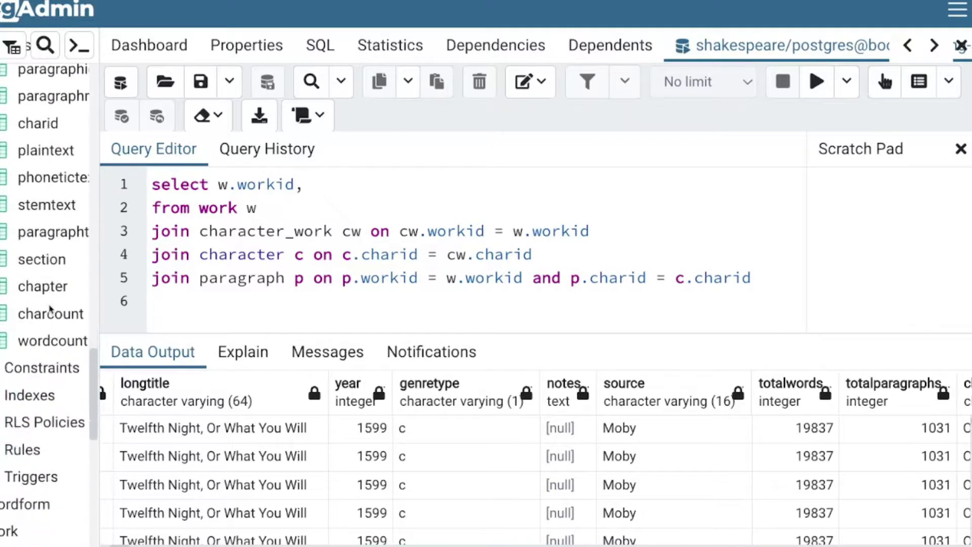
pyautogui.scroll(-3, 50, 309)
pyautogui.hscroll(-1, 11, 256)
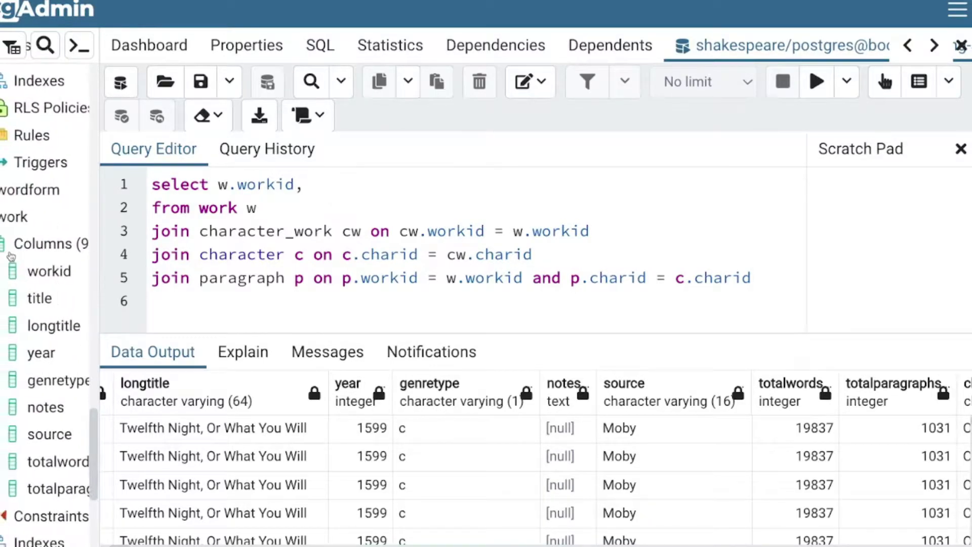
pyautogui.hscroll(1, 24, 302)
pyautogui.scroll(-1, 26, 307)
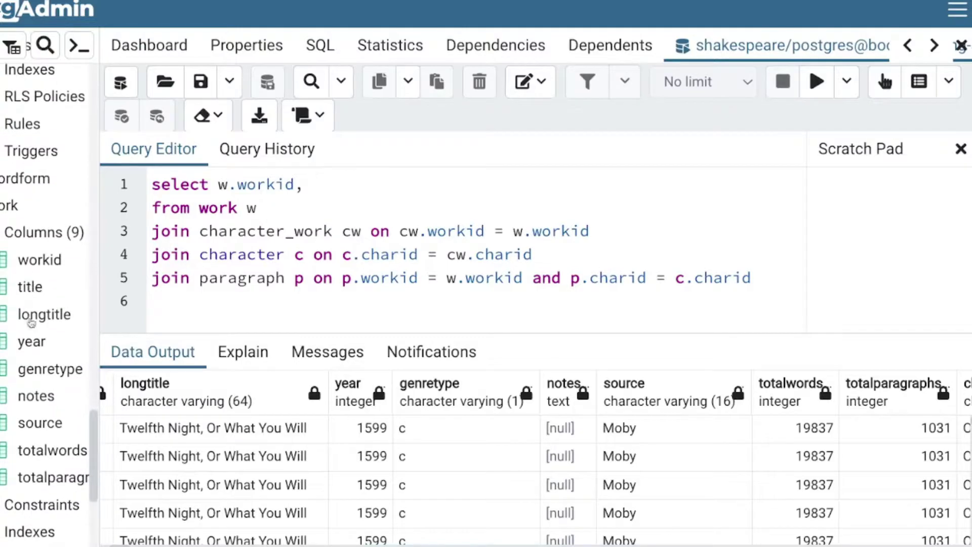
# Add '.title, w.longtitle' to the select list and rerun the query.
pyautogui.write('.title, w.longtitle, w.year, c.charname,')
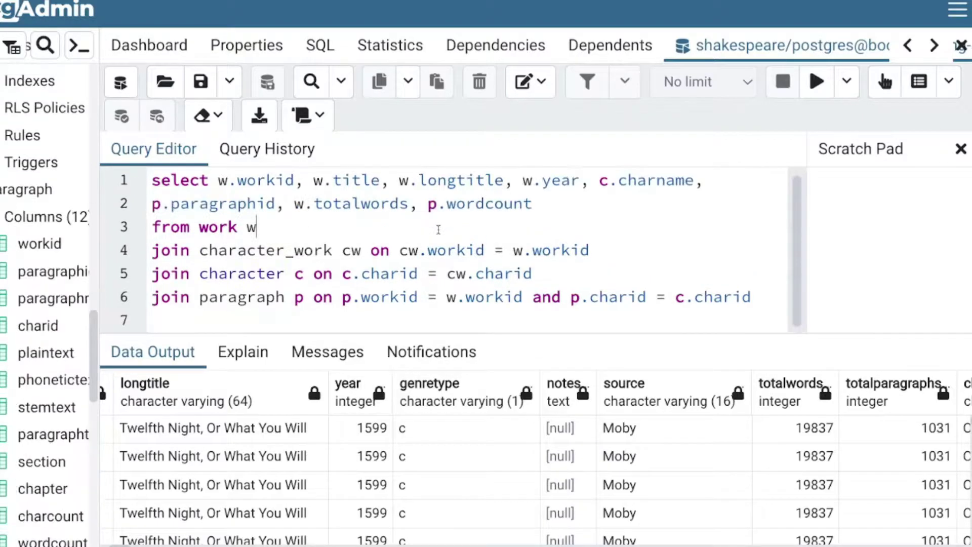
pyautogui.hotkey('ctrl', 'a')
pyautogui.press('F5')
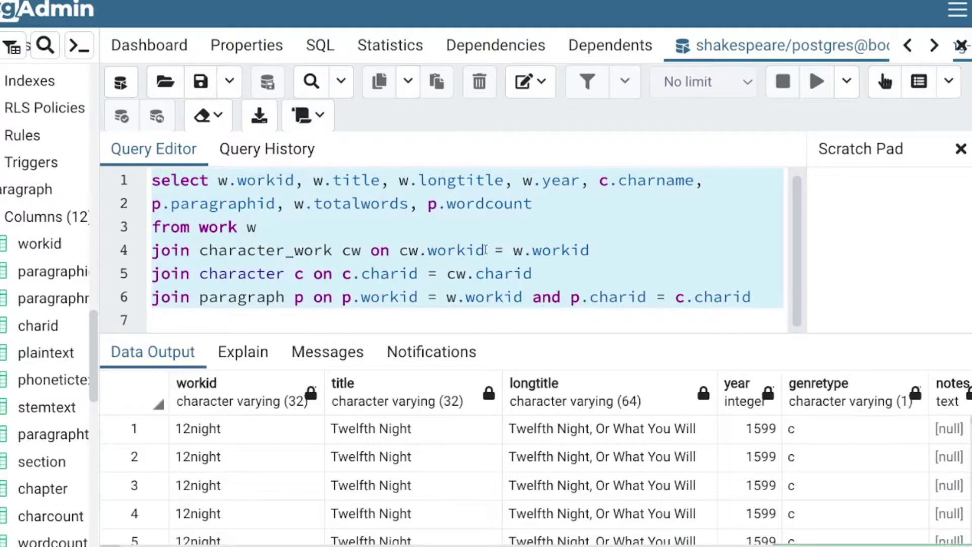
pyautogui.click(549, 204)
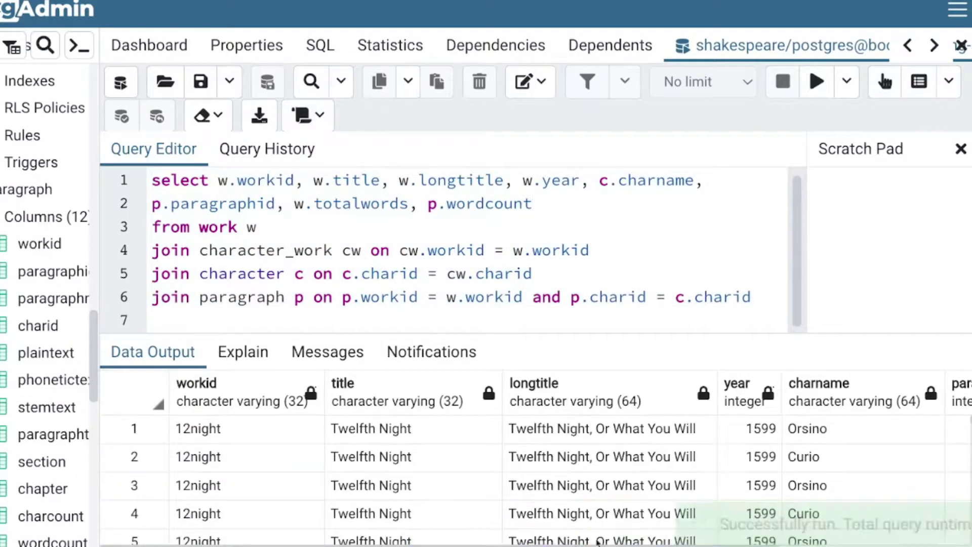
# Inspect the per-paragraph word counts in the results grid and select the whole query.
pyautogui.hscroll(5, 661, 446)
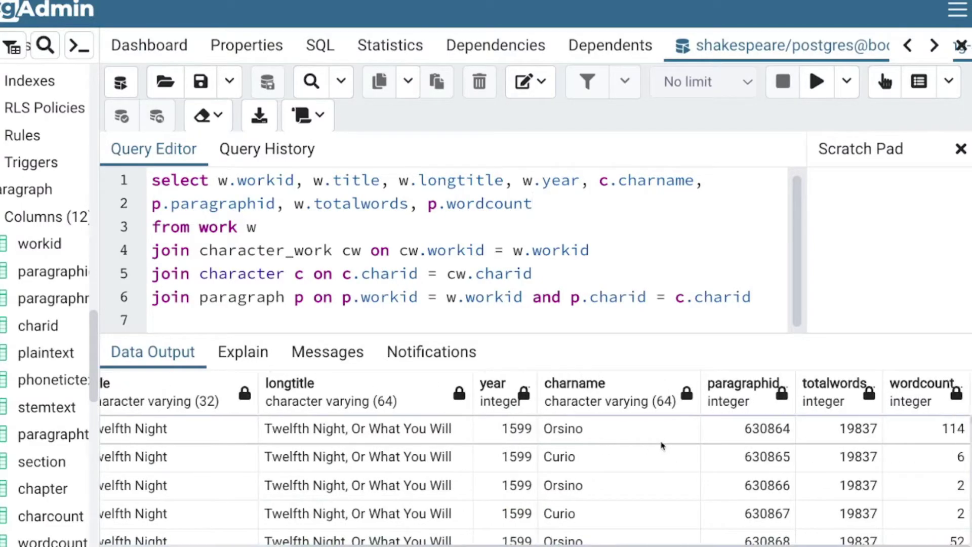
pyautogui.hscroll(-5, 661, 446)
pyautogui.hscroll(5, 661, 445)
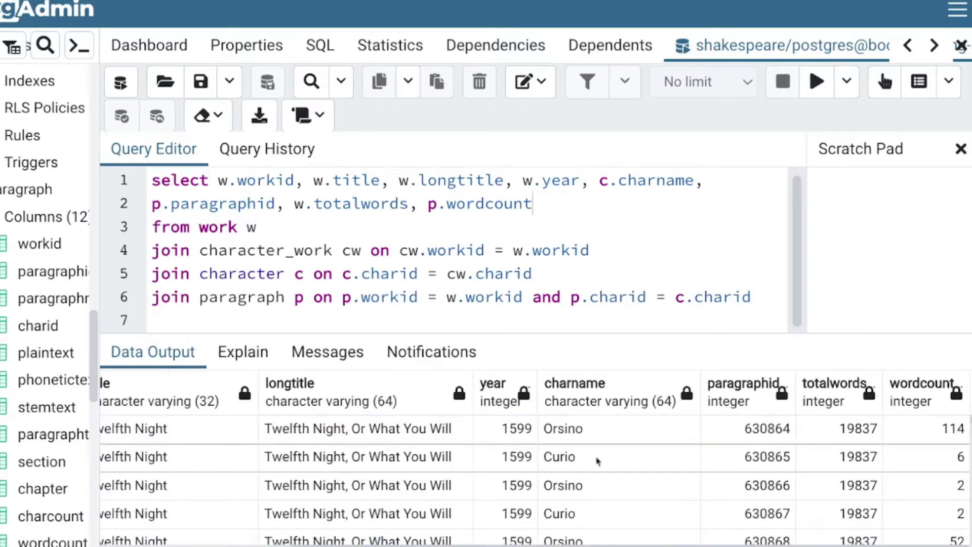
pyautogui.hscroll(-1, 571, 433)
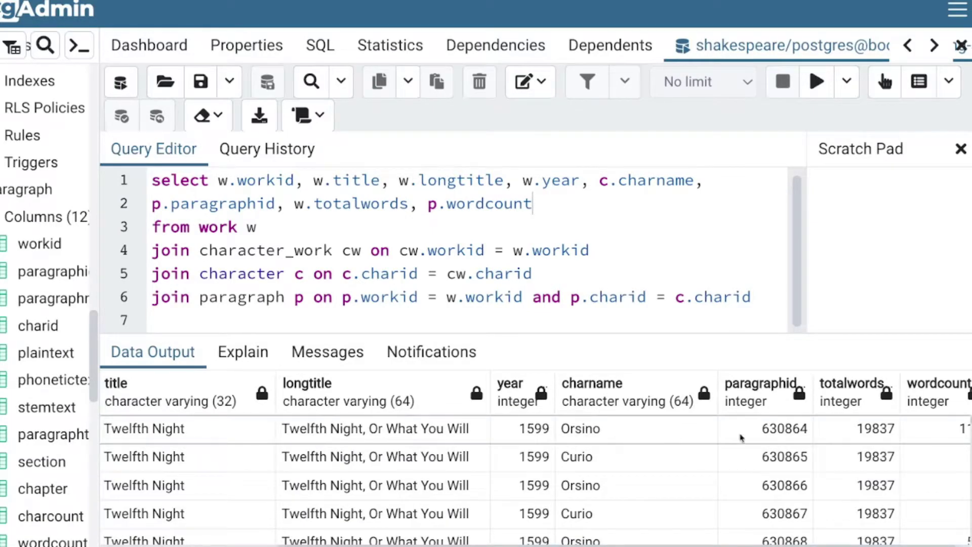
pyautogui.hscroll(1, 740, 436)
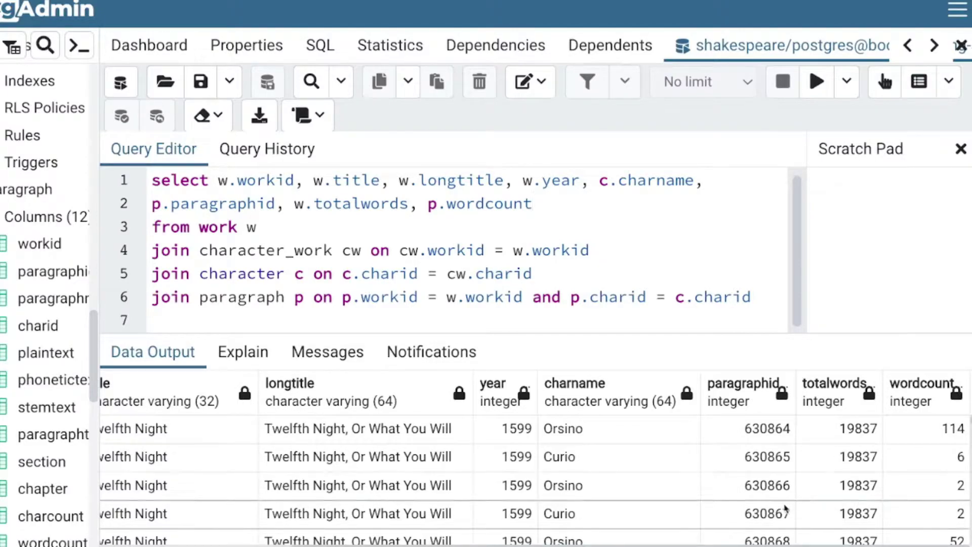
pyautogui.scroll(-1, 789, 499)
pyautogui.scroll(1, 788, 496)
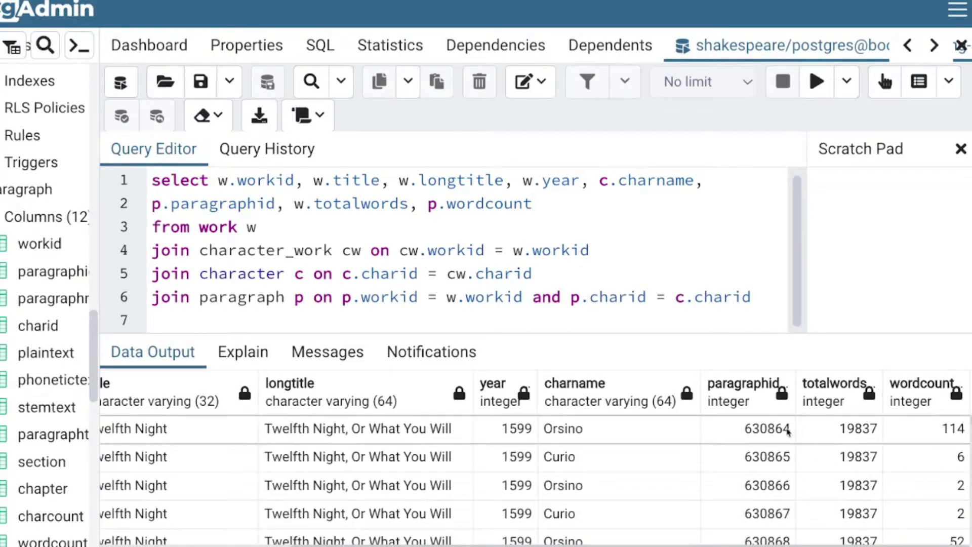
pyautogui.hscroll(-5, 636, 448)
pyautogui.hotkey('ctrl', 'a')
pyautogui.hotkey('ctrl', 'c')
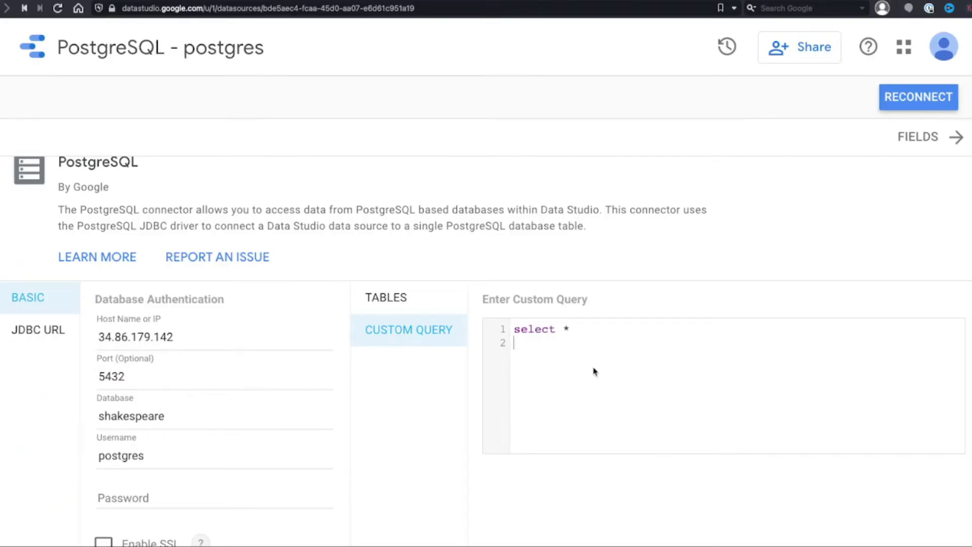
# Replace the custom query with the copied join query, reconnect, and apply the changes.
pyautogui.hotkey('ctrl', 'a')
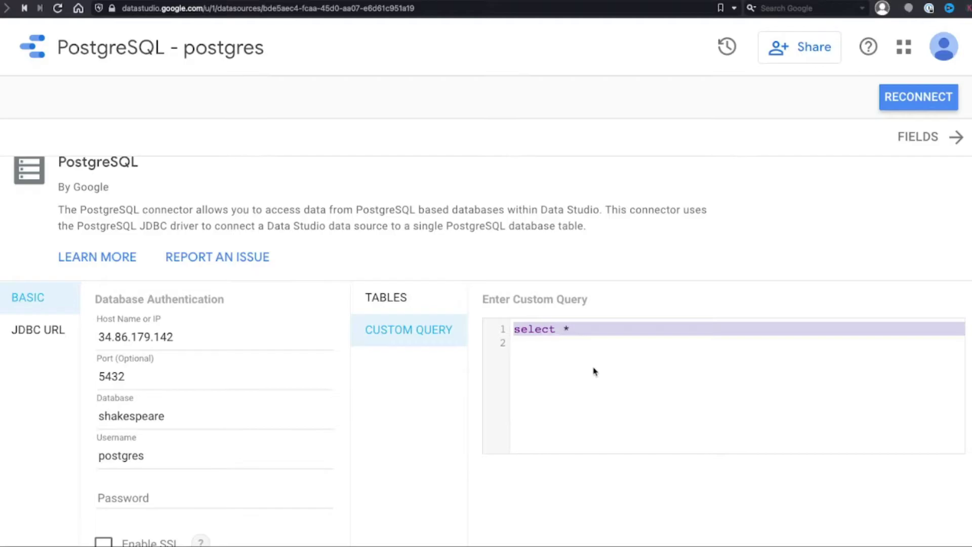
pyautogui.hotkey('ctrl', 'v')
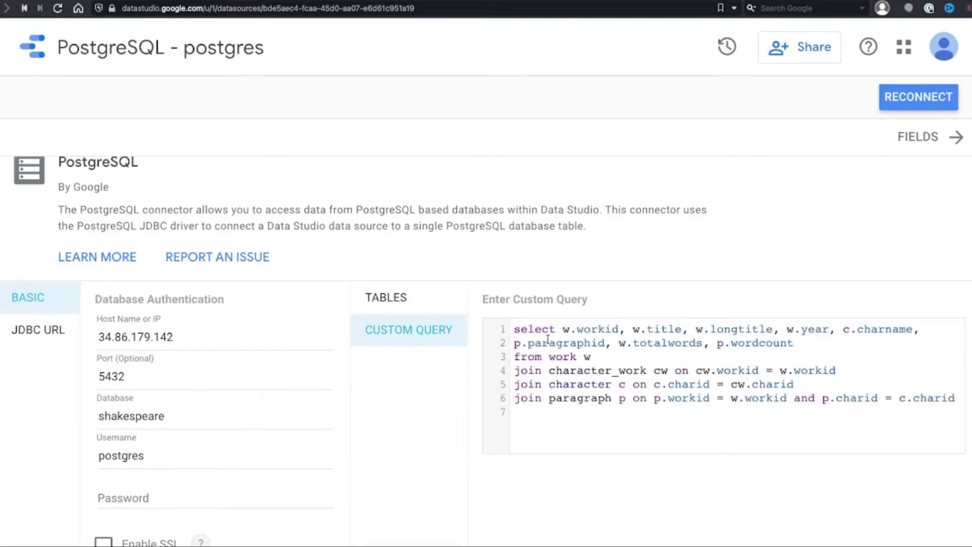
pyautogui.click(888, 96)
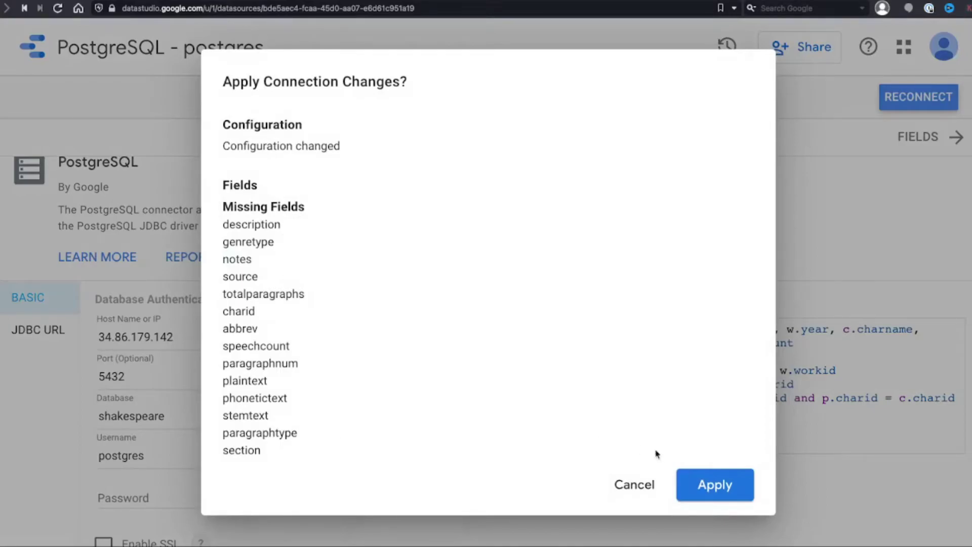
pyautogui.click(700, 473)
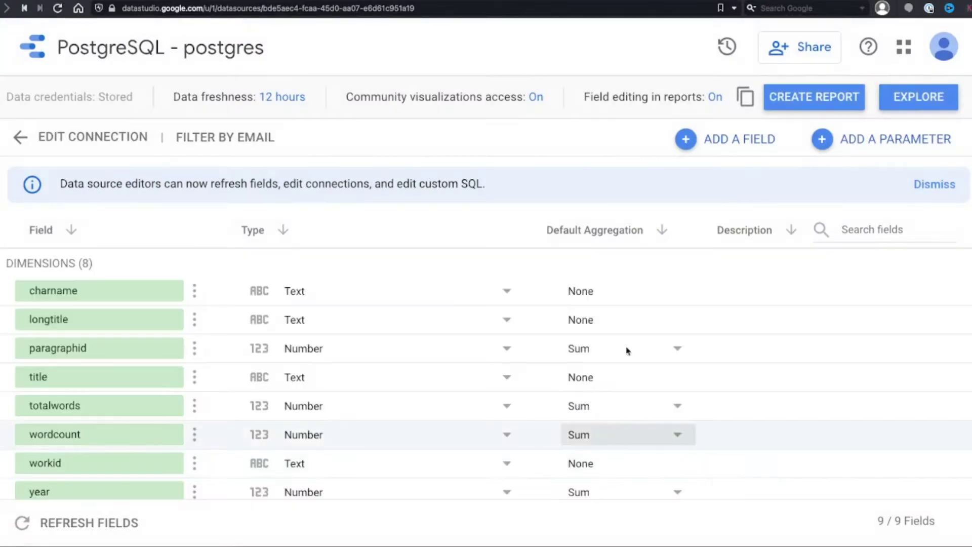
# Review the new fields such as charname, title and totalwords, then create a report.
pyautogui.scroll(-2, 175, 384)
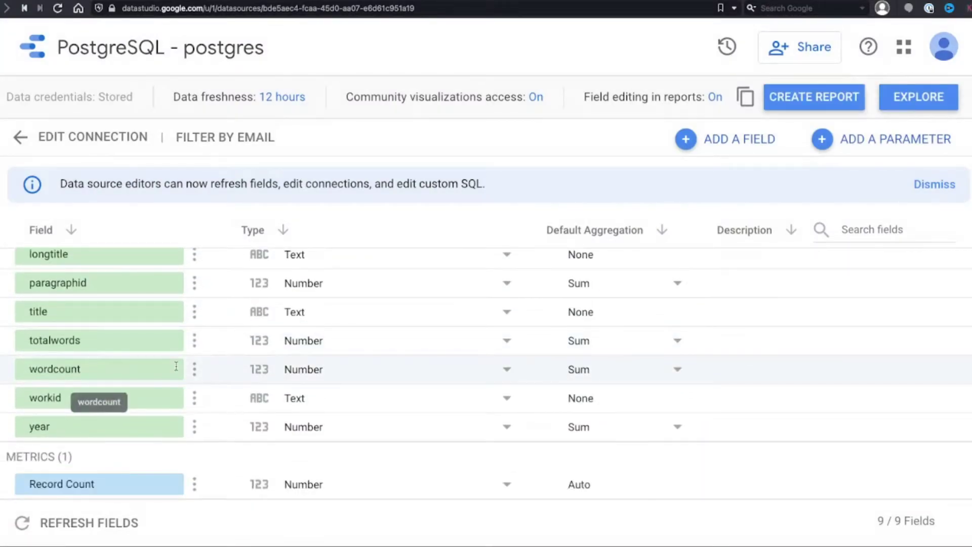
pyautogui.scroll(2, 176, 366)
pyautogui.scroll(-2, 196, 340)
pyautogui.scroll(2, 199, 343)
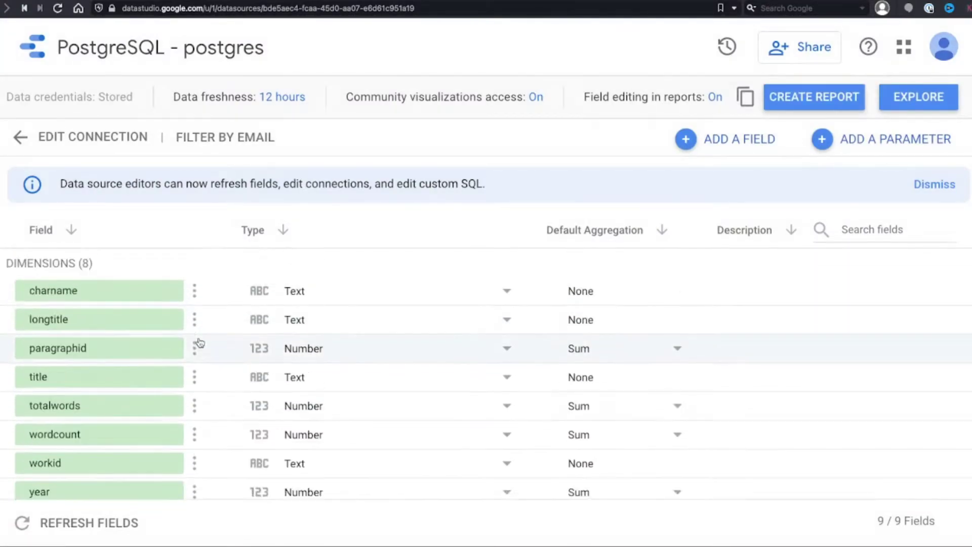
pyautogui.click(825, 97)
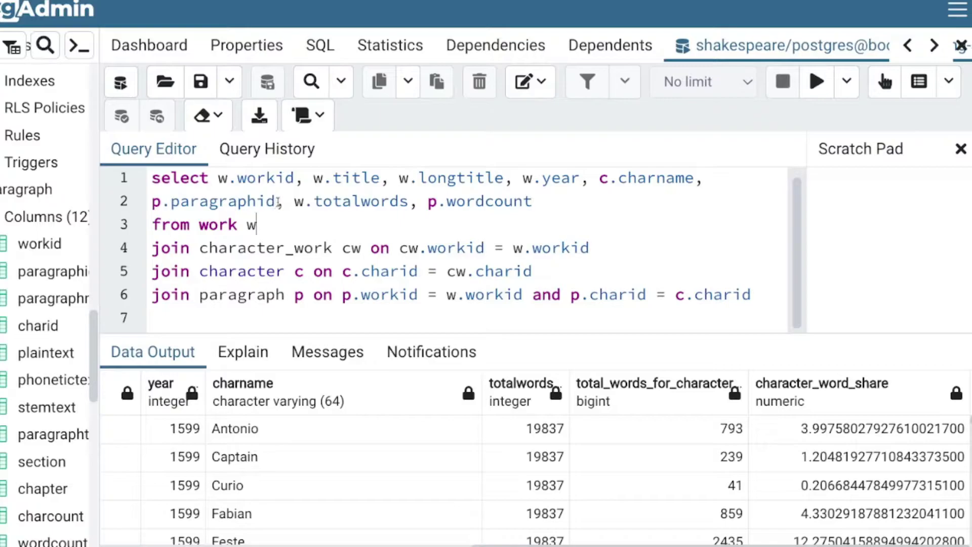
# Delete p.paragraphid from the join query's select list.
pyautogui.hotkey('shift', 'Home')
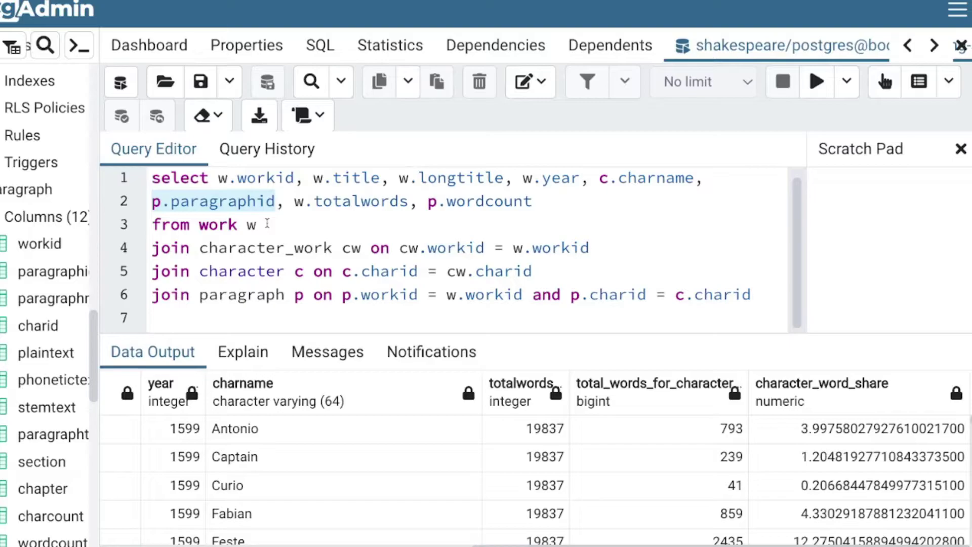
pyautogui.press('BackSpace')
pyautogui.press('BackSpace')
pyautogui.press('BackSpace')
pyautogui.press('BackSpace')
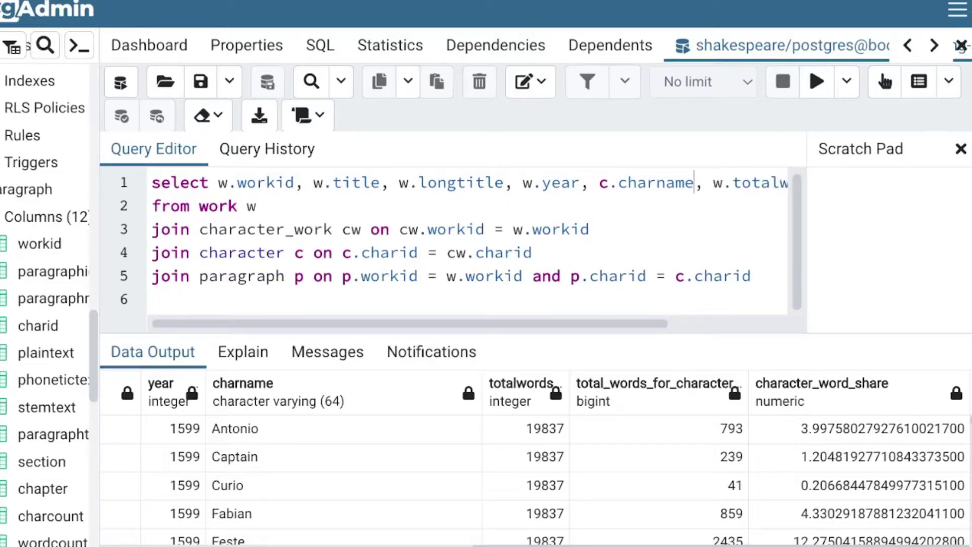
# Wrap p.wordcount in sum(), add 'group by 1,2,3,4,5', and run the query.
pyautogui.press('Return')
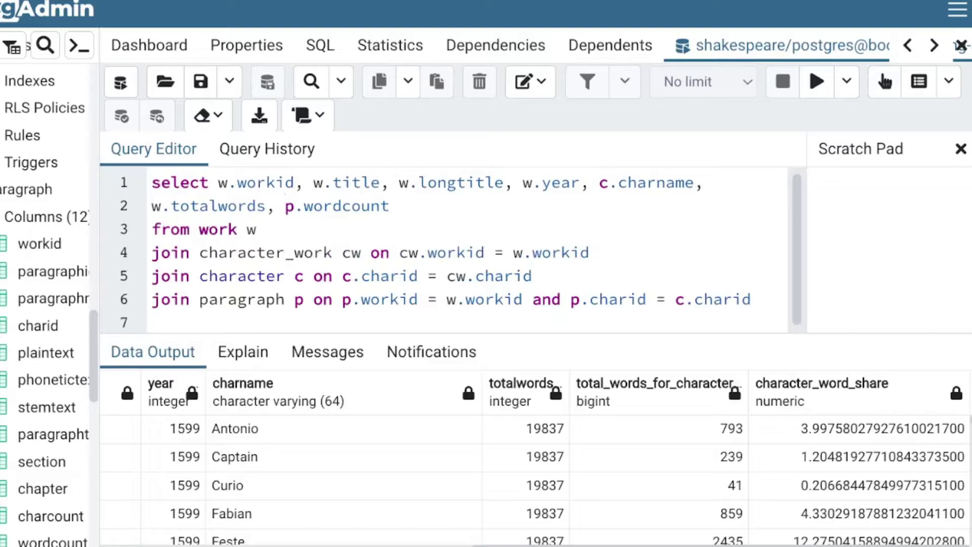
pyautogui.write('sum(')
pyautogui.press('End')
pyautogui.write(')')
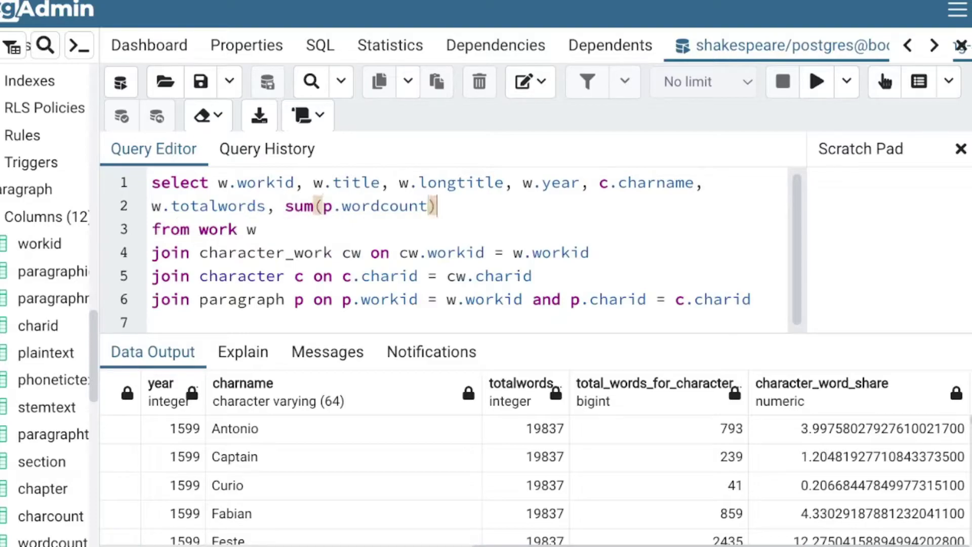
pyautogui.press('Down')
pyautogui.press('Down')
pyautogui.click(152, 322)
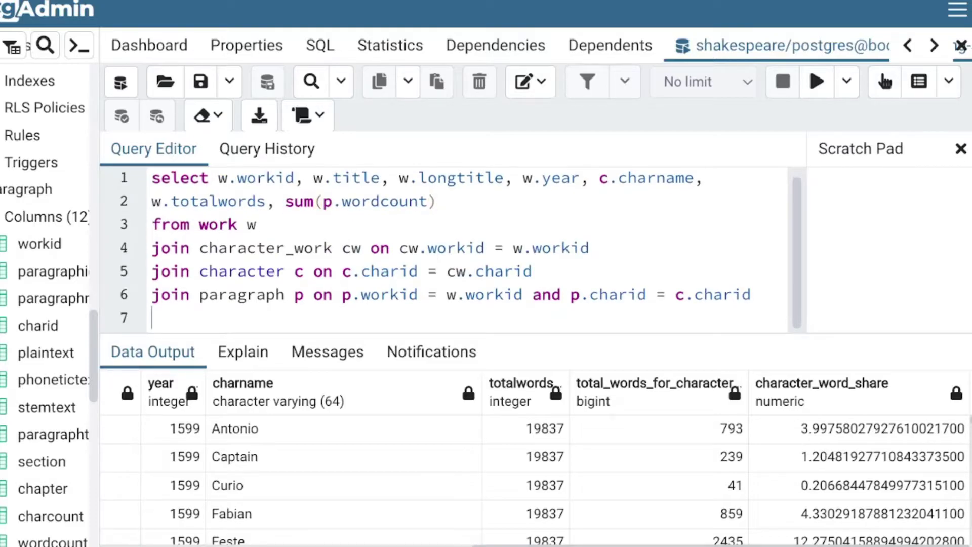
pyautogui.write('group by')
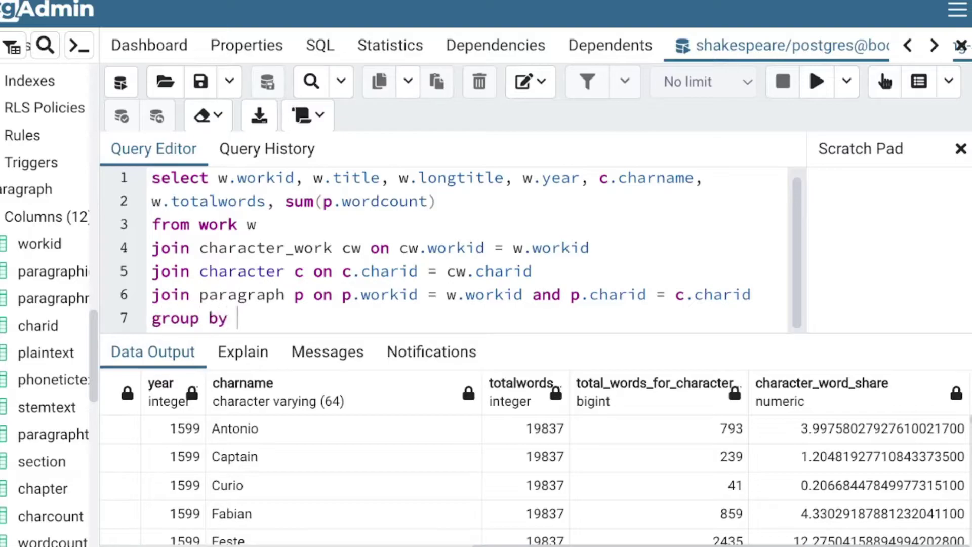
pyautogui.write(' 1,2,3,4,5')
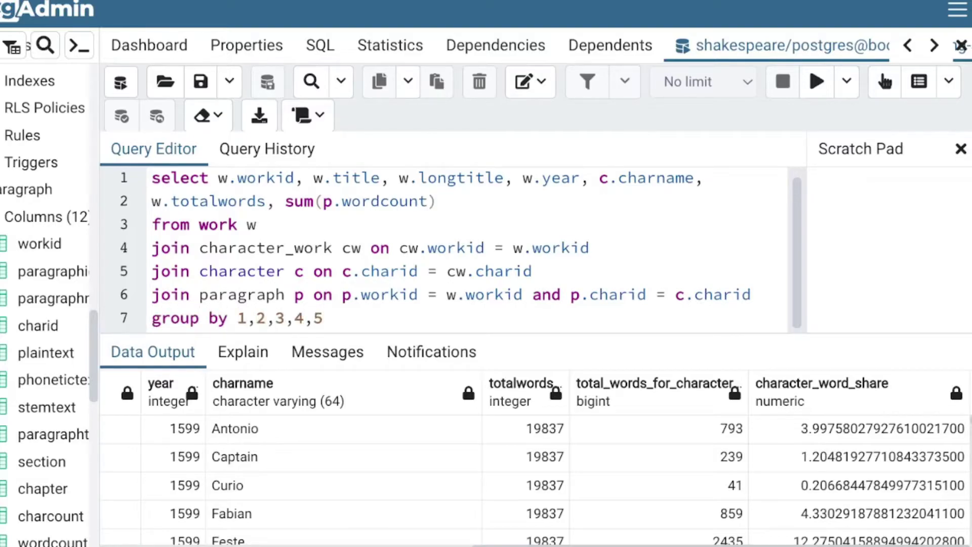
pyautogui.press('Up')
pyautogui.press('Up')
pyautogui.hotkey('ctrl', 'a')
pyautogui.press('F5')
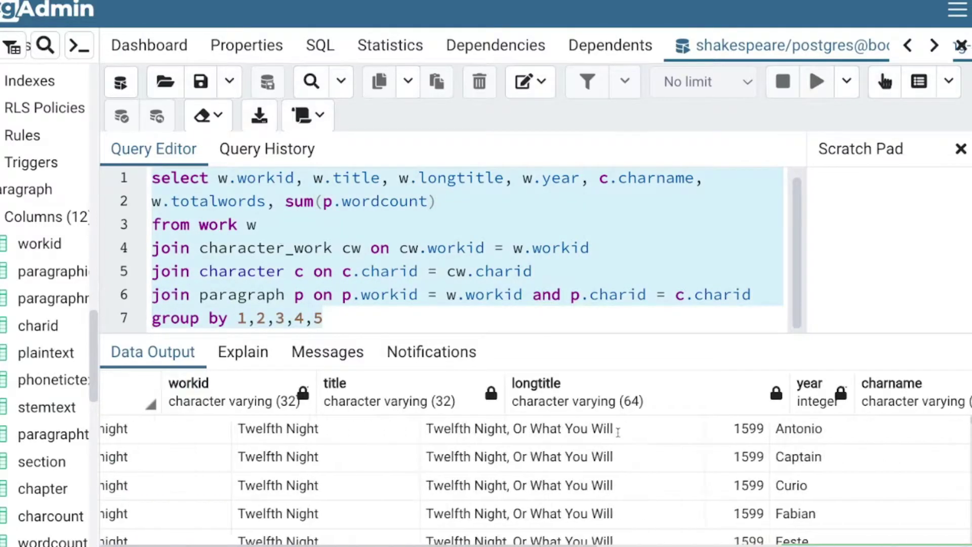
pyautogui.click(880, 432)
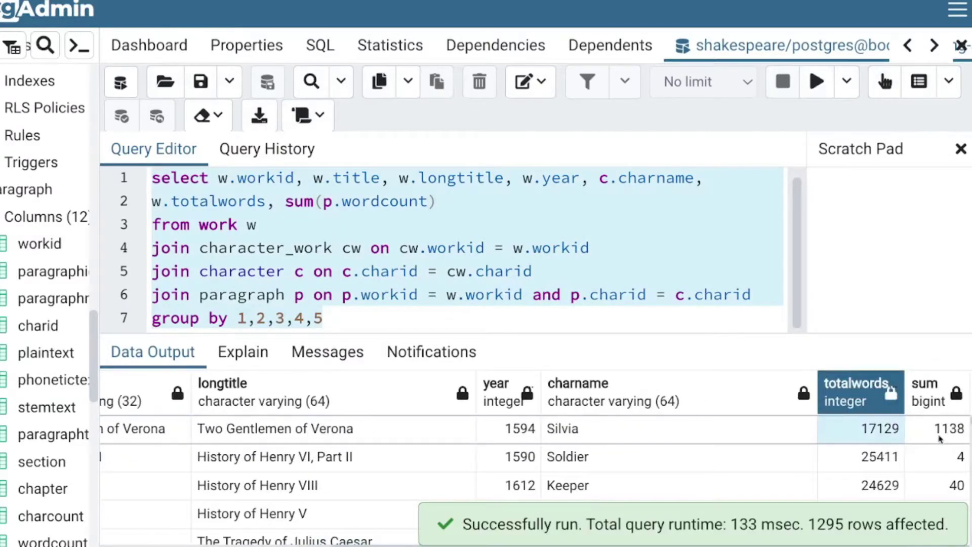
# Alias the sum as character_total_wordcount and rerun, returning 1295 rows.
pyautogui.click(442, 191)
pyautogui.write('as ')
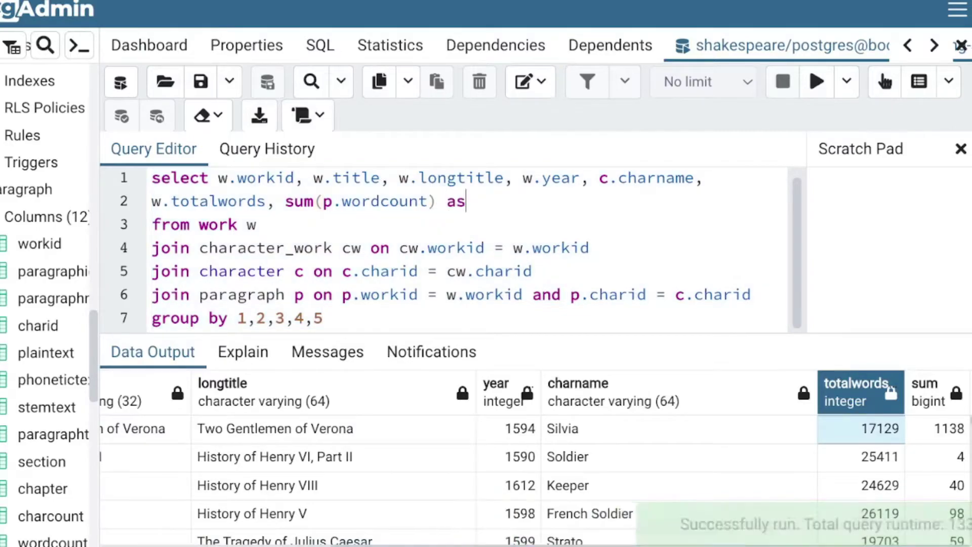
pyautogui.write('charact')
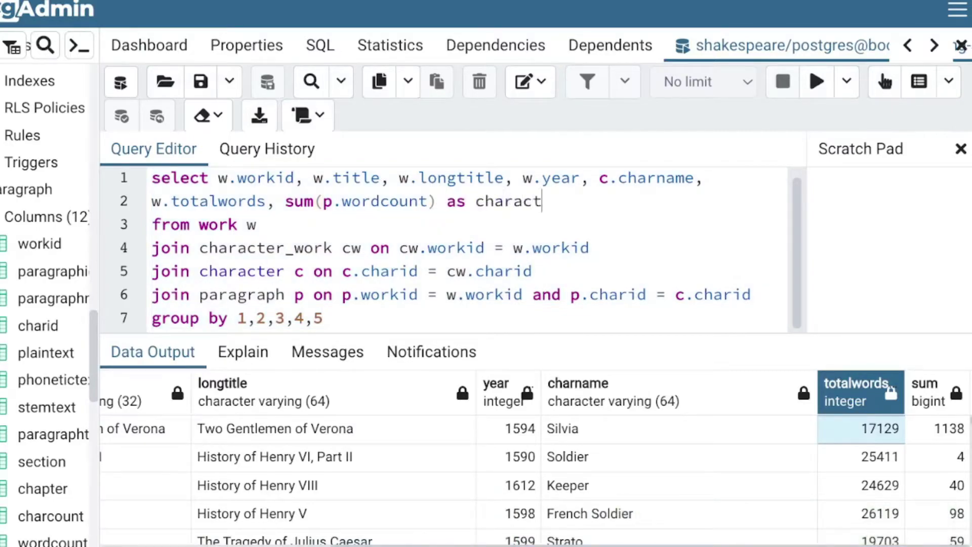
pyautogui.write('er_total_wordcount')
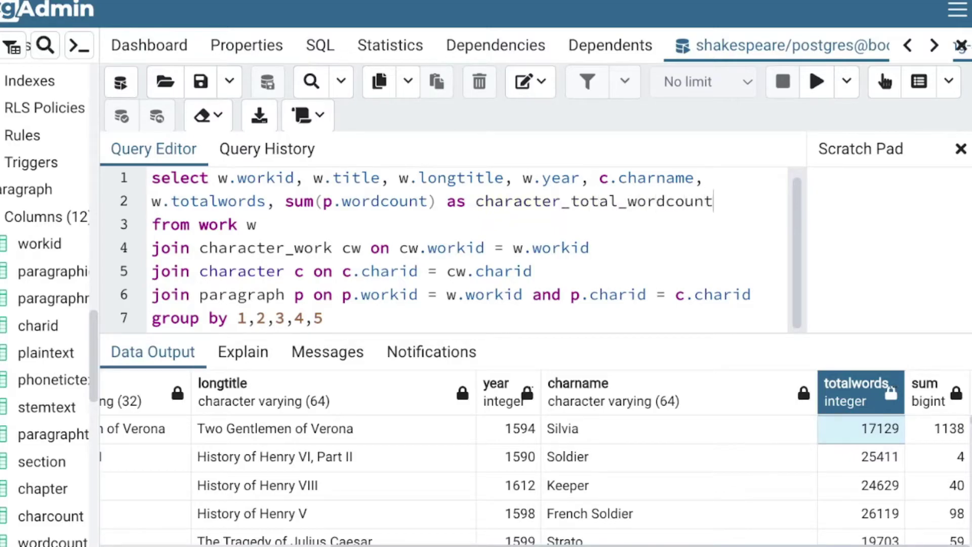
pyautogui.hotkey('ctrl', 'a')
pyautogui.hotkey('ctrl', 'c')
pyautogui.press('F5')
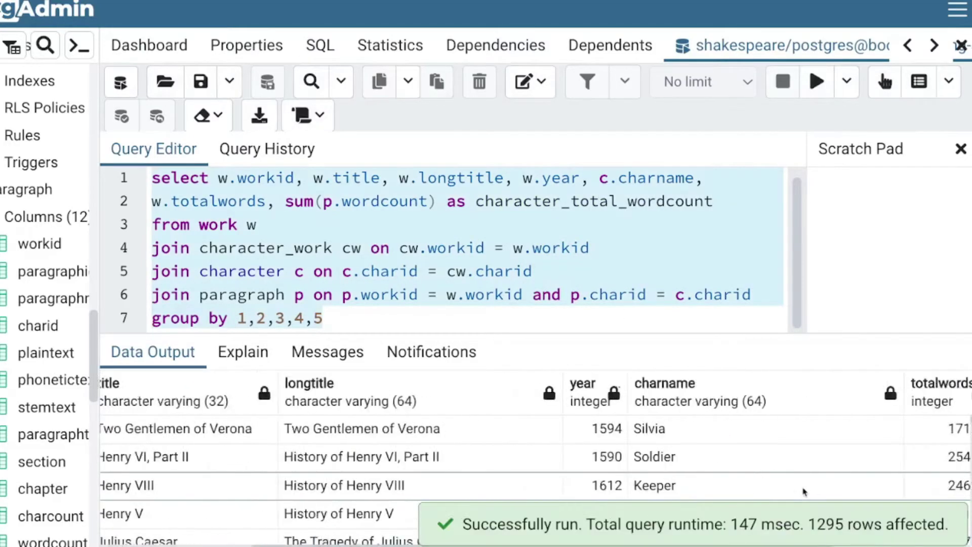
pyautogui.hscroll(3, 805, 489)
pyautogui.scroll(-2, 842, 464)
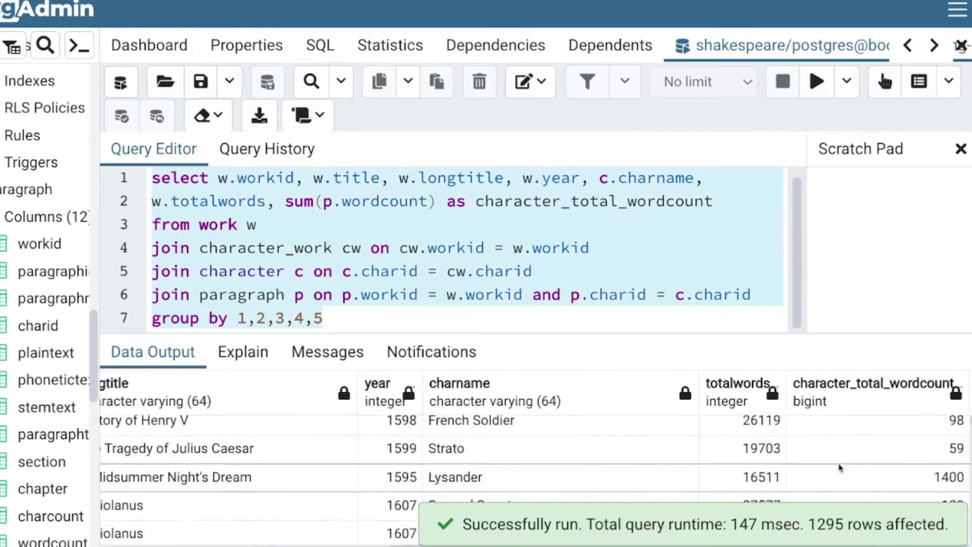
pyautogui.scroll(2, 842, 464)
# Paste the grouped SUM(wordcount) query into the Data Studio custom query, reconnect, and apply.
pyautogui.hotkey('alt', 'Tab')
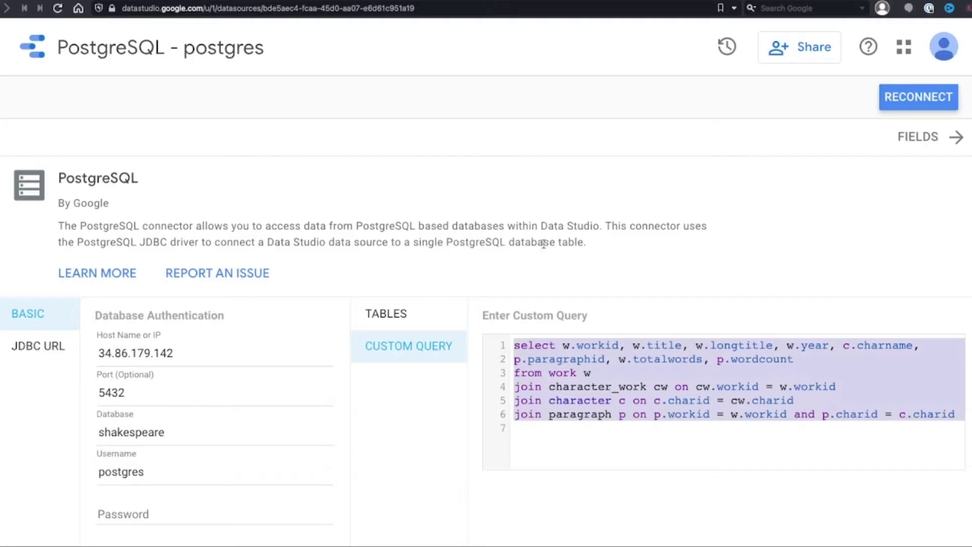
pyautogui.click(616, 375)
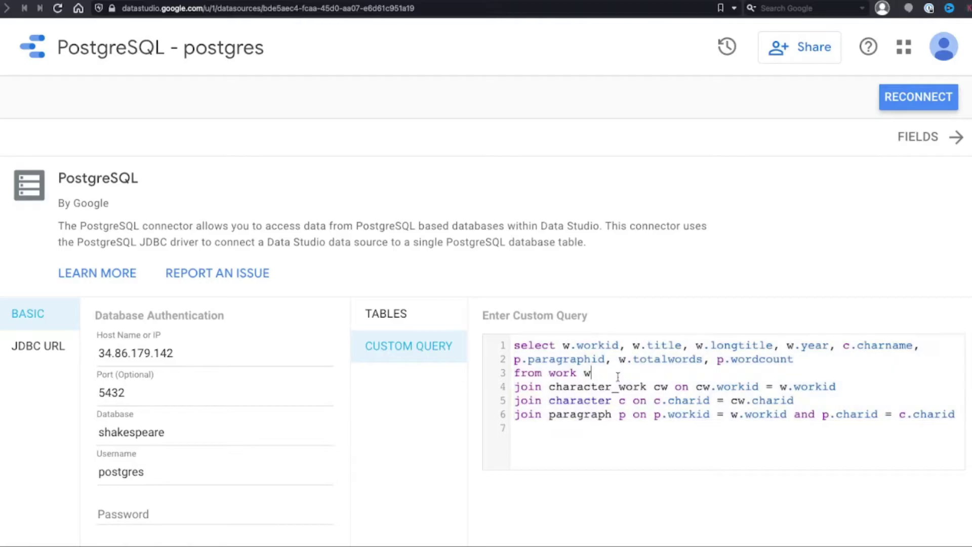
pyautogui.hotkey('ctrl', 'a')
pyautogui.hotkey('ctrl', 'v')
pyautogui.click(911, 107)
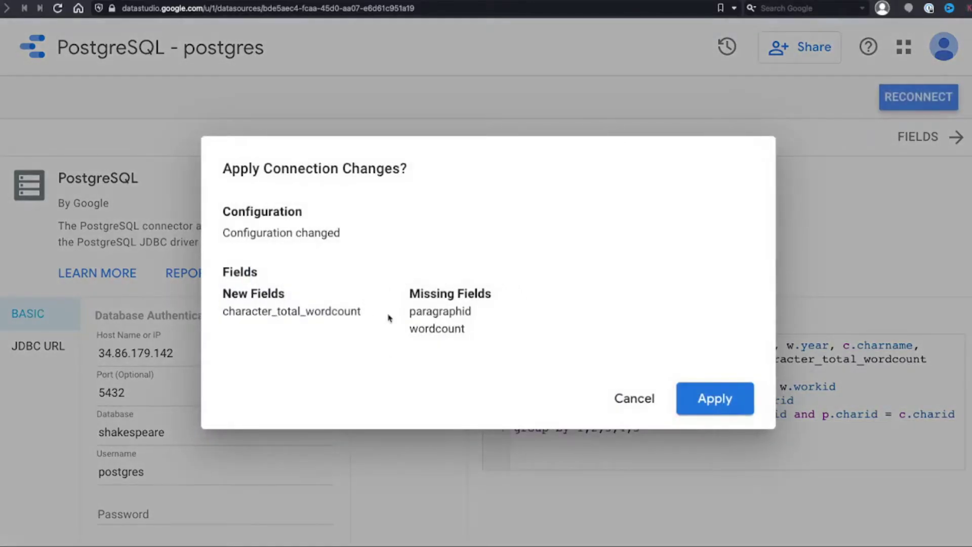
pyautogui.doubleClick(335, 311)
pyautogui.click(577, 319)
pyautogui.click(717, 394)
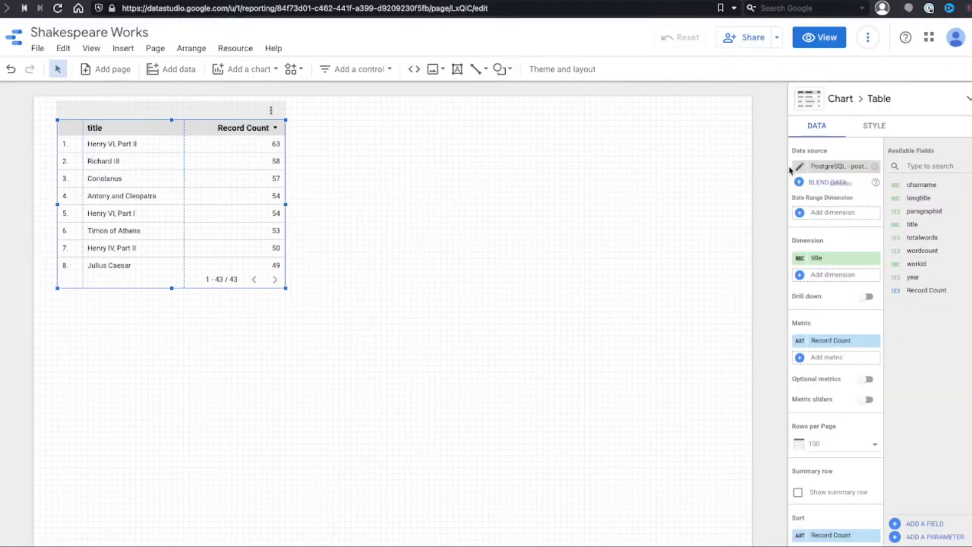
# Open the data source's field list showing seven dimensions including character_total_wordcount.
pyautogui.click(799, 168)
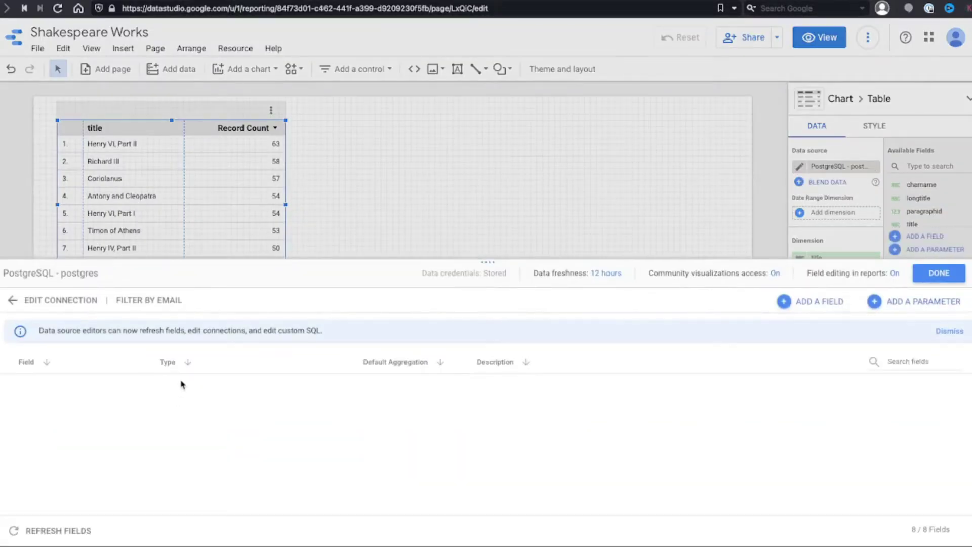
pyautogui.doubleClick(65, 402)
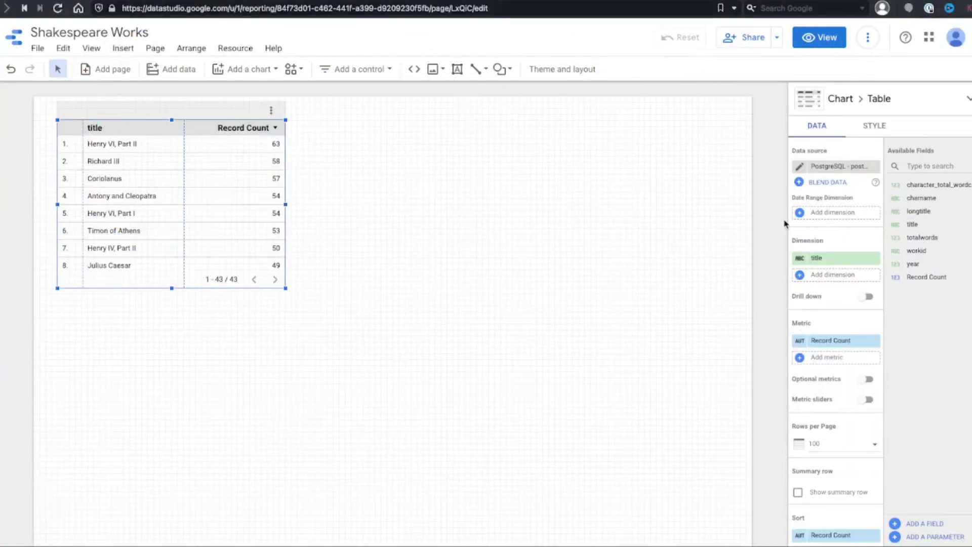
pyautogui.click(800, 167)
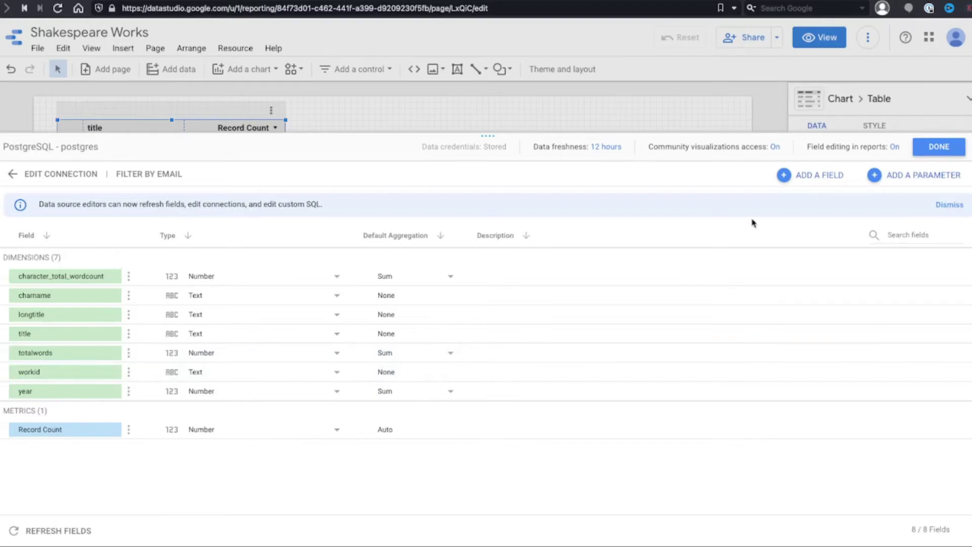
# Create calculated field charactor_word_share as character_total_wordcount / totalwords and save it.
pyautogui.click(806, 174)
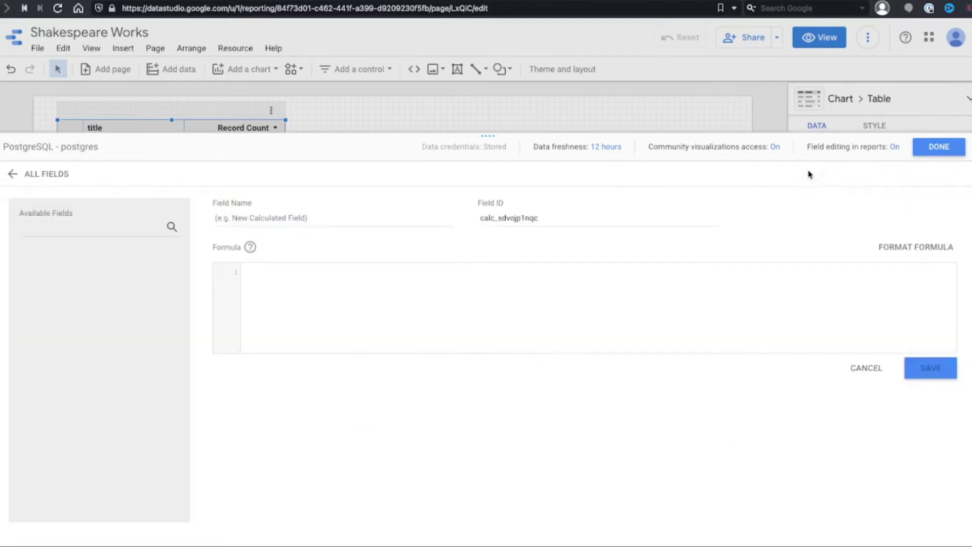
pyautogui.click(302, 216)
pyautogui.write('word_share')
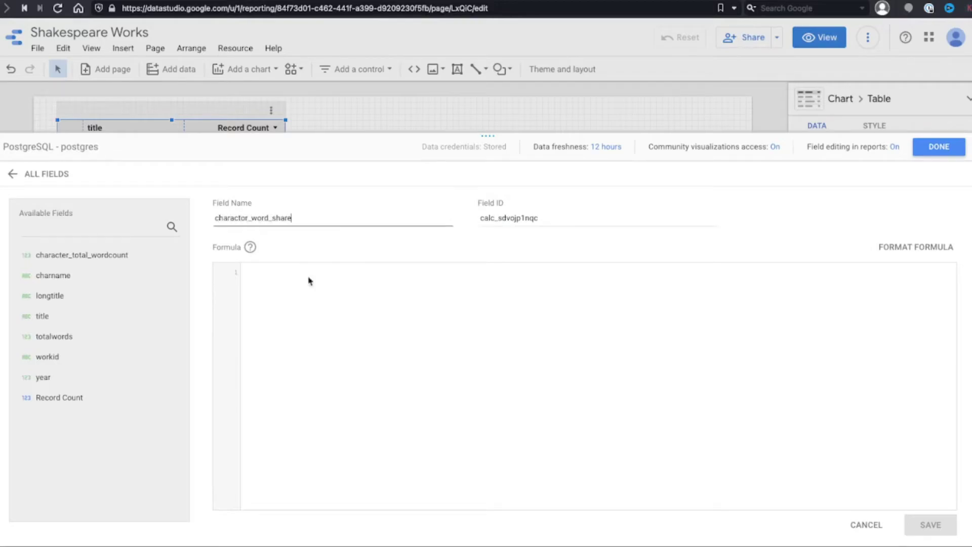
pyautogui.click(354, 336)
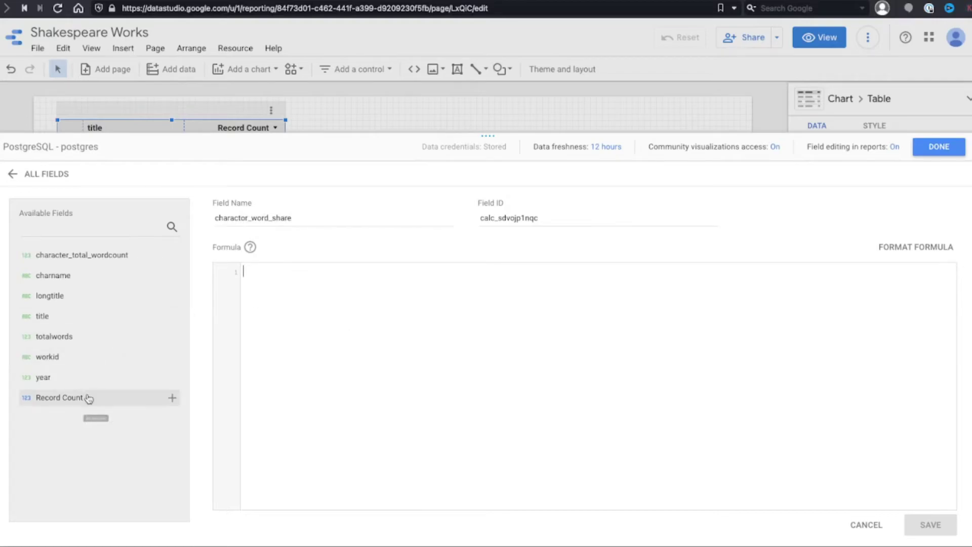
pyautogui.click(94, 261)
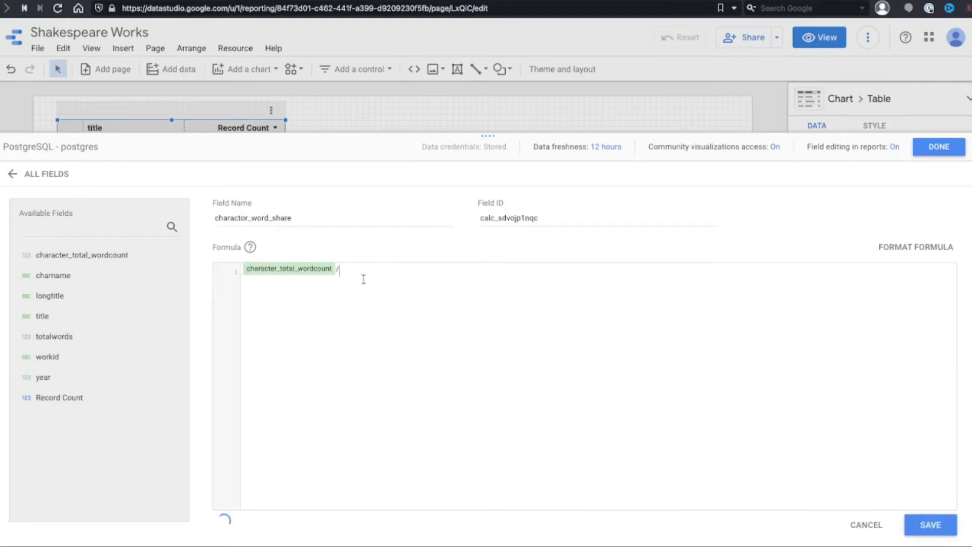
pyautogui.click(96, 338)
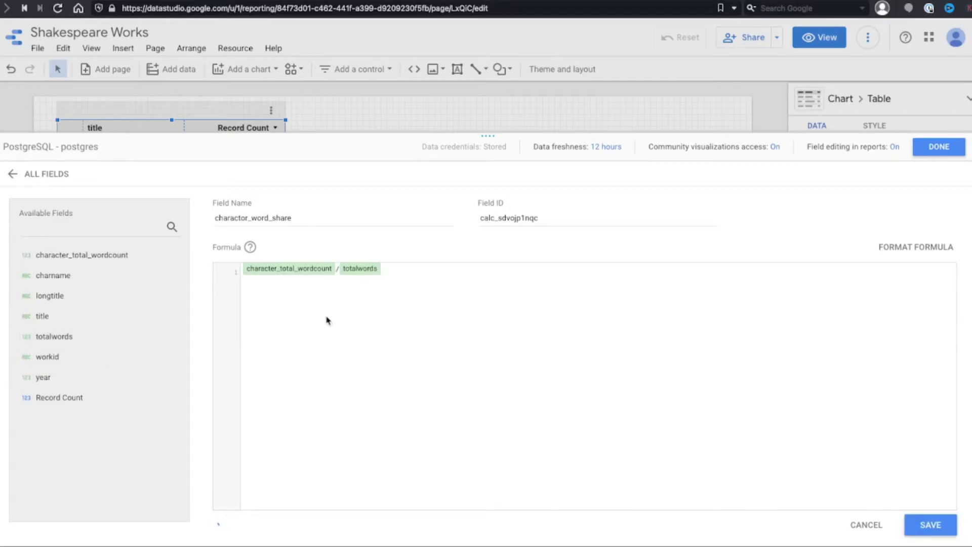
pyautogui.moveTo(220, 524)
pyautogui.click(930, 525)
pyautogui.click(937, 146)
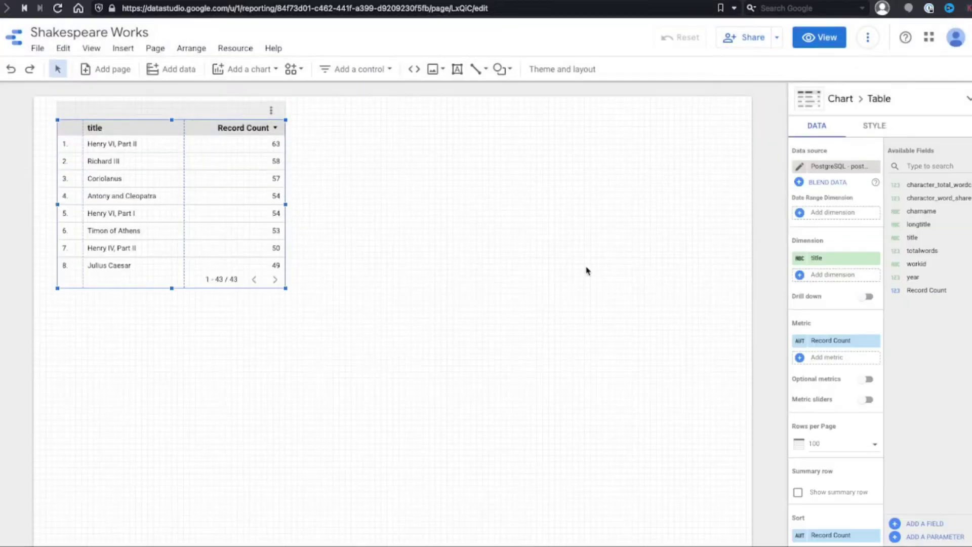
# Add charactor_word_share, charname and totalwords as table dimensions.
pyautogui.click(841, 276)
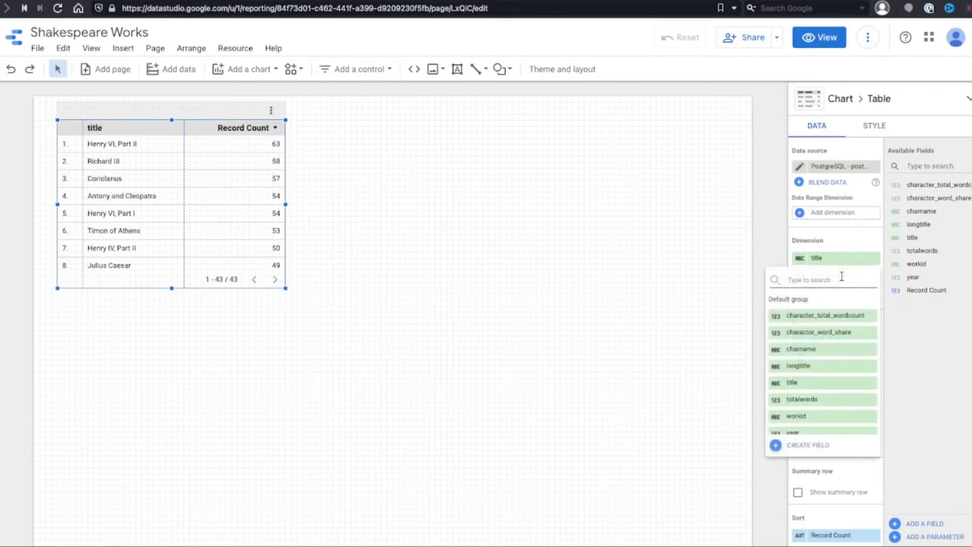
pyautogui.click(840, 333)
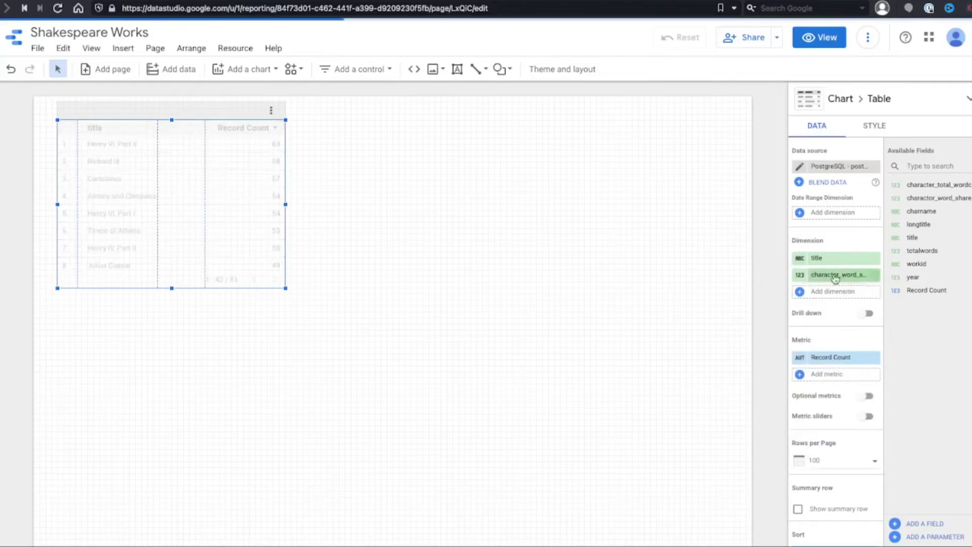
pyautogui.click(819, 292)
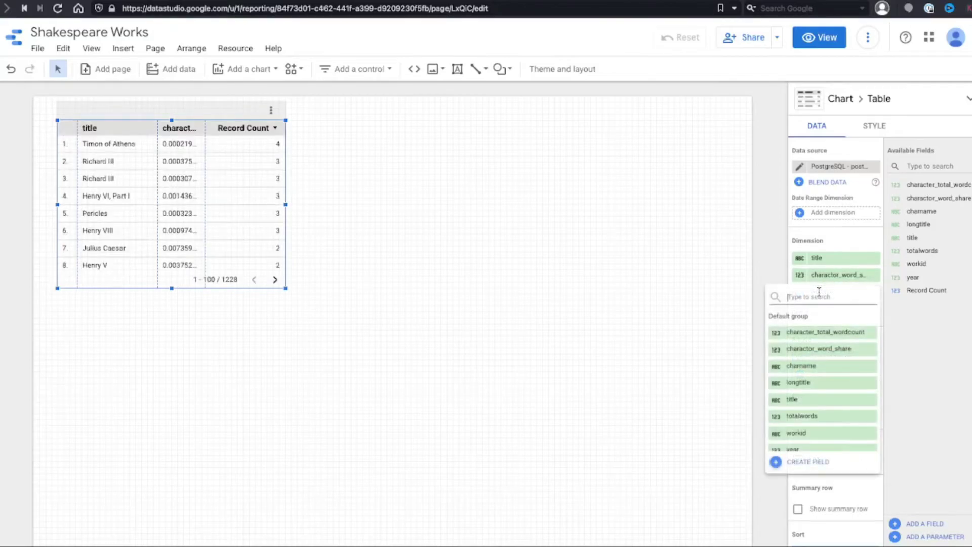
pyautogui.click(820, 367)
pyautogui.click(830, 308)
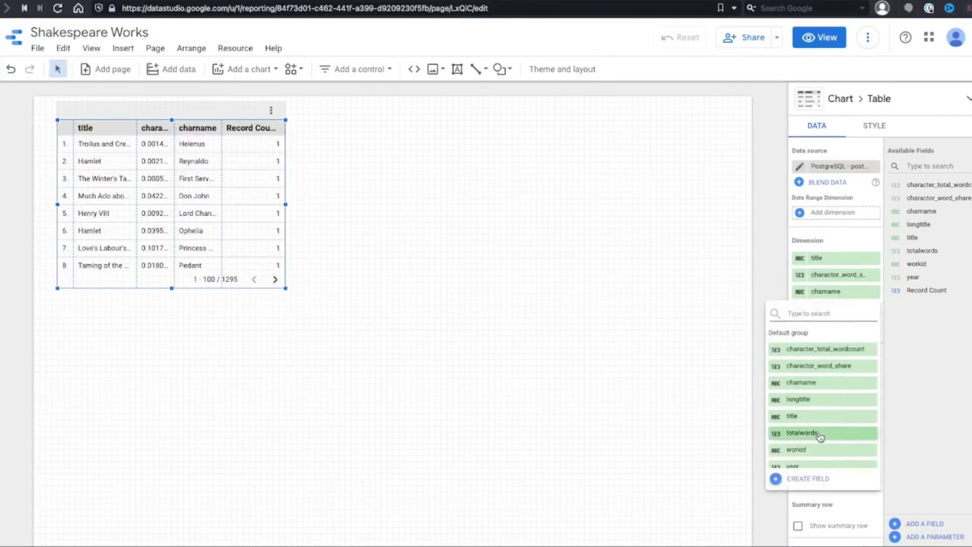
pyautogui.click(820, 435)
# Order columns as title, charname, totalwords, charactor_word_share and remove Record Count.
pyautogui.moveTo(796, 262); pyautogui.dragTo(827, 276)
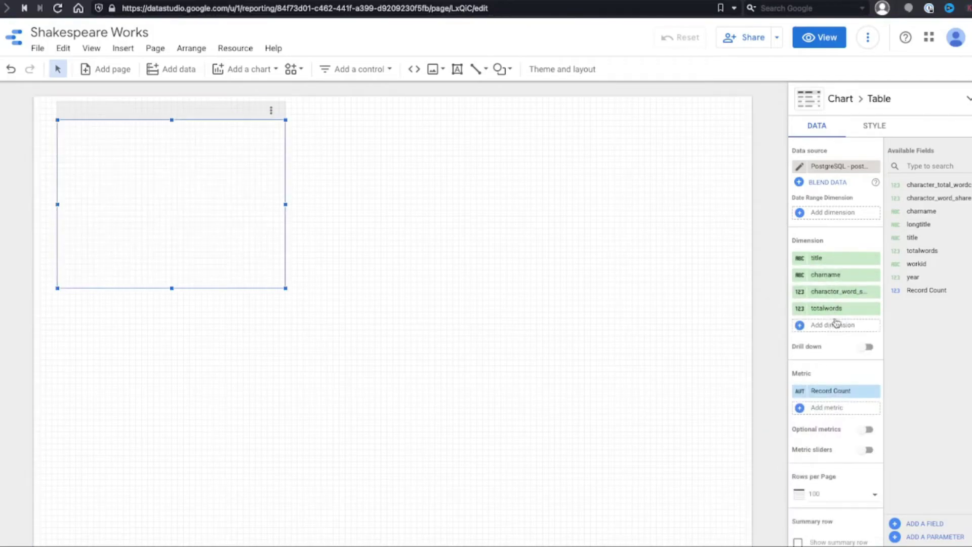
pyautogui.moveTo(833, 311); pyautogui.dragTo(836, 291)
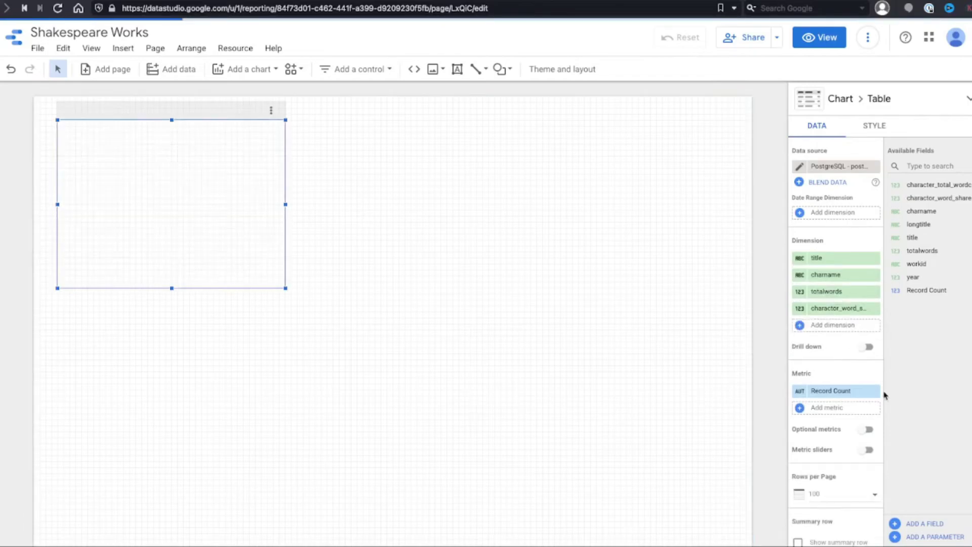
pyautogui.click(874, 391)
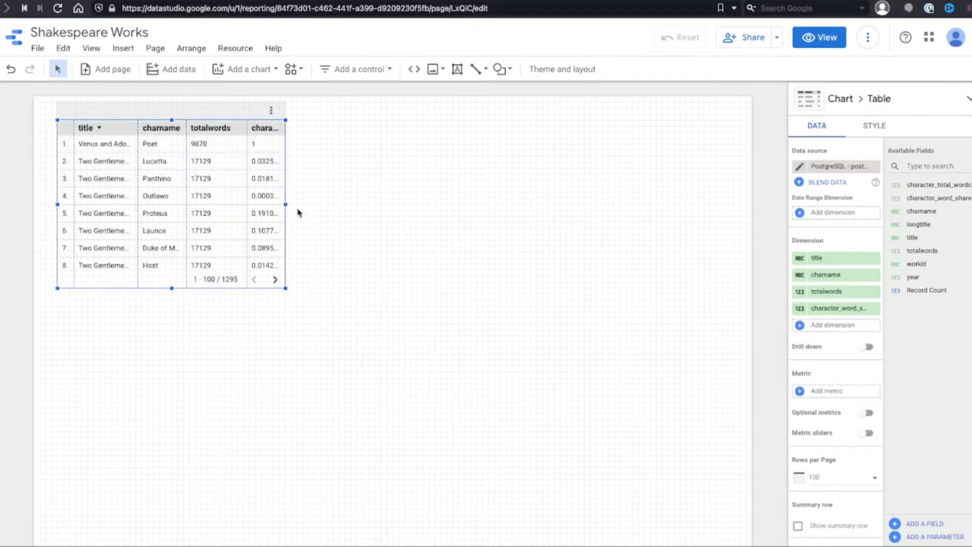
# Drag the table wider and set charactor_word_share's type to Numeric > Percent, giving values like 3.25%.
pyautogui.moveTo(287, 204); pyautogui.dragTo(521, 205)
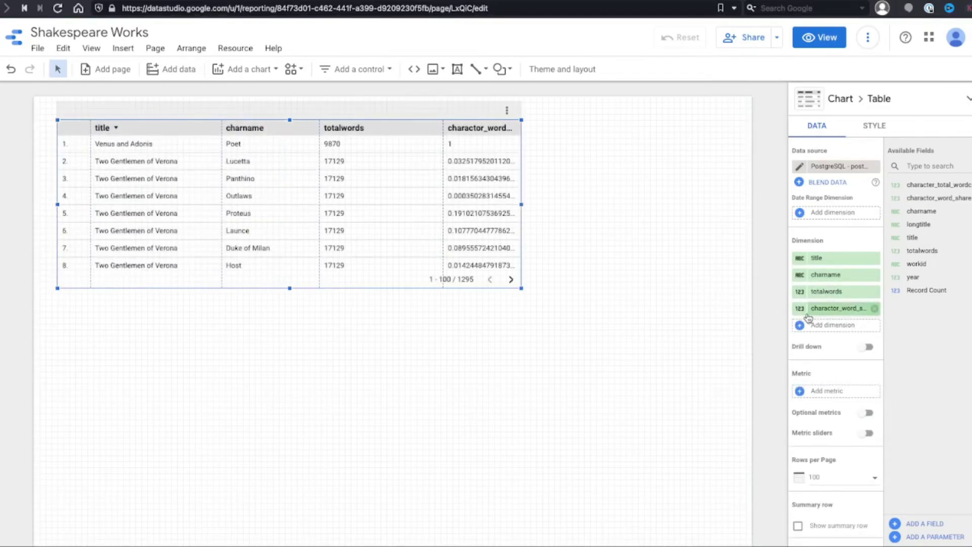
pyautogui.click(799, 309)
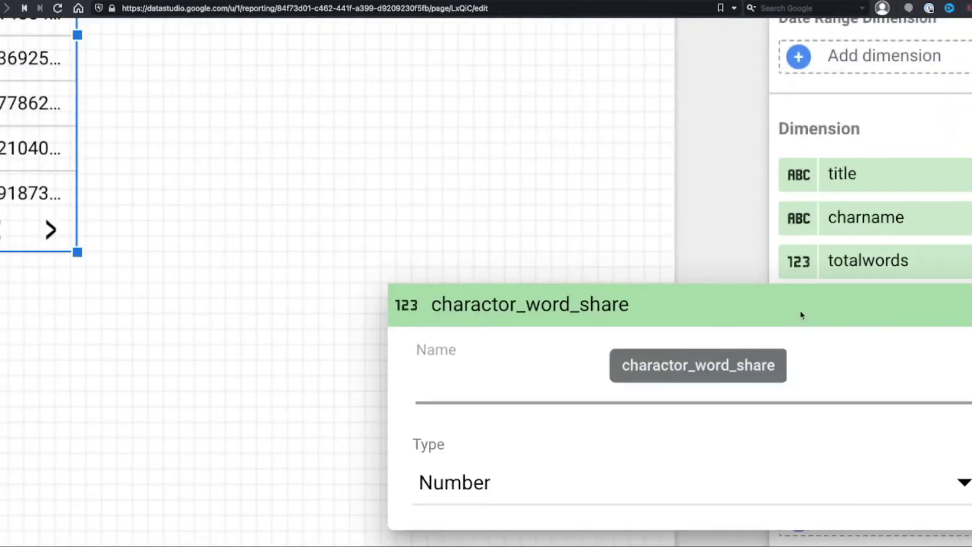
pyautogui.scroll(-1, 557, 425)
pyautogui.click(535, 432)
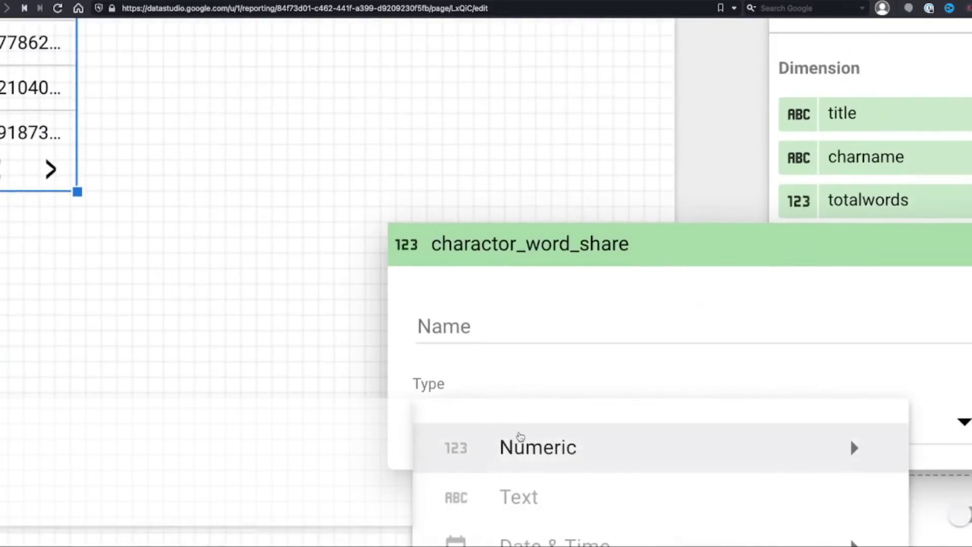
pyautogui.moveTo(513, 442)
pyautogui.hscroll(-5, 293, 469)
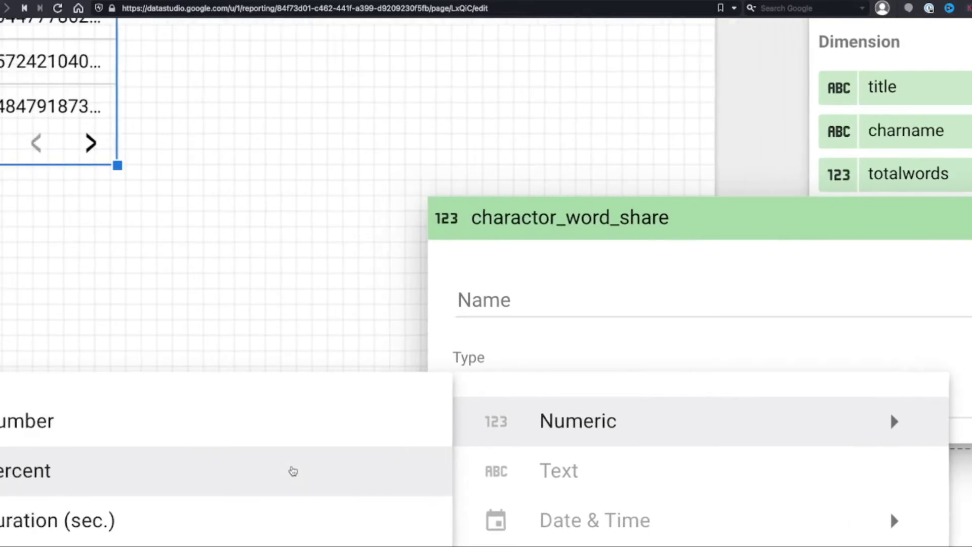
pyautogui.click(293, 470)
pyautogui.scroll(-5, 471, 287)
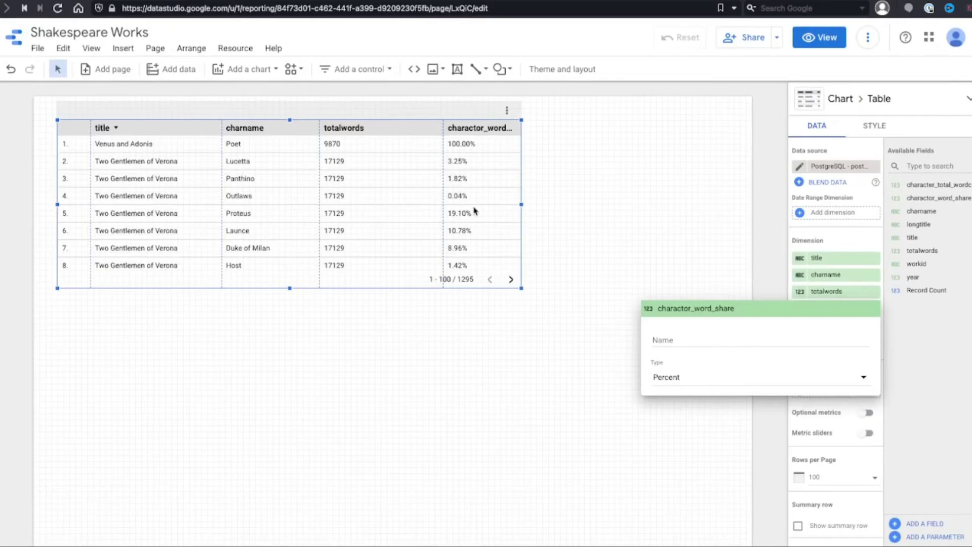
pyautogui.click(697, 286)
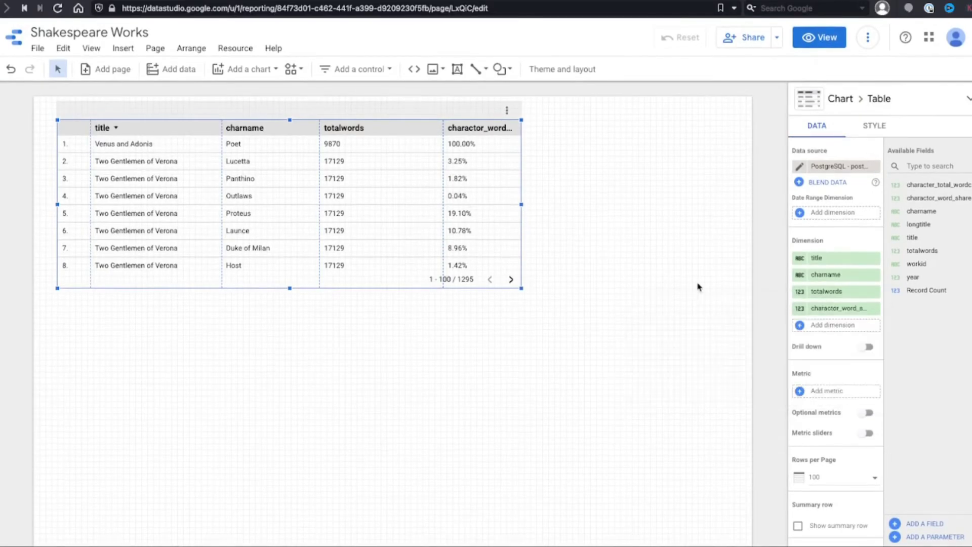
pyautogui.click(657, 283)
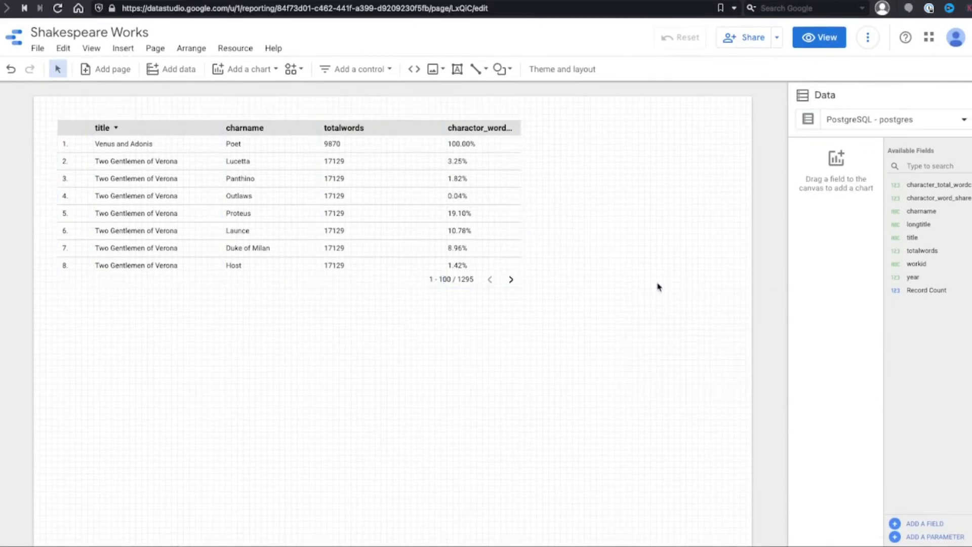